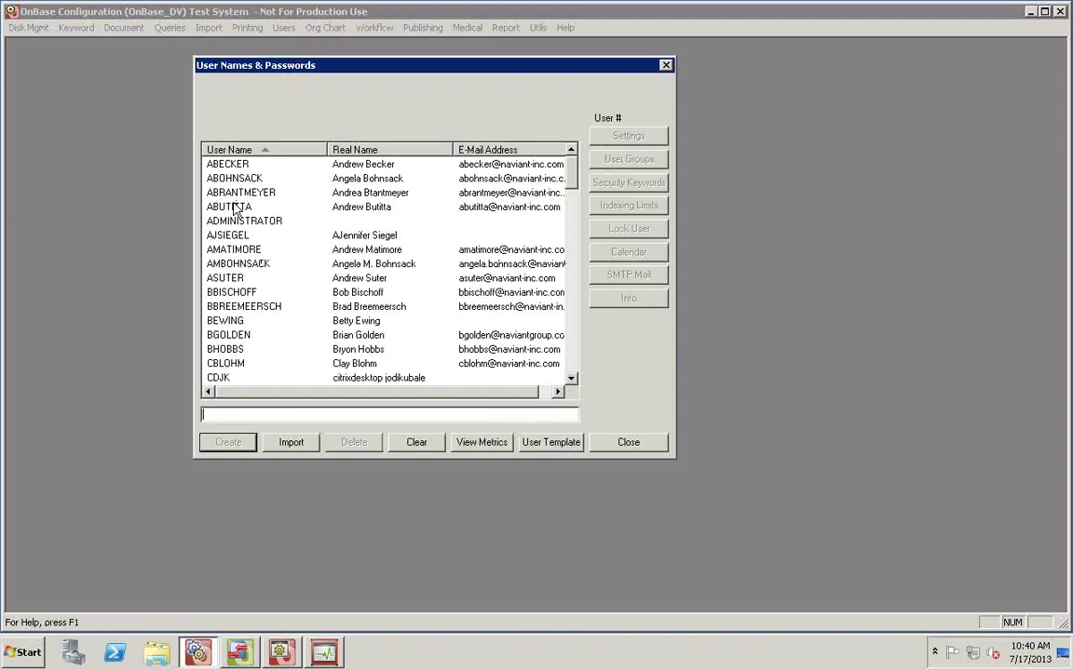
# - In a user's settings, enable Account Expires after and view its expiry calendar
pyautogui.click(216, 205)
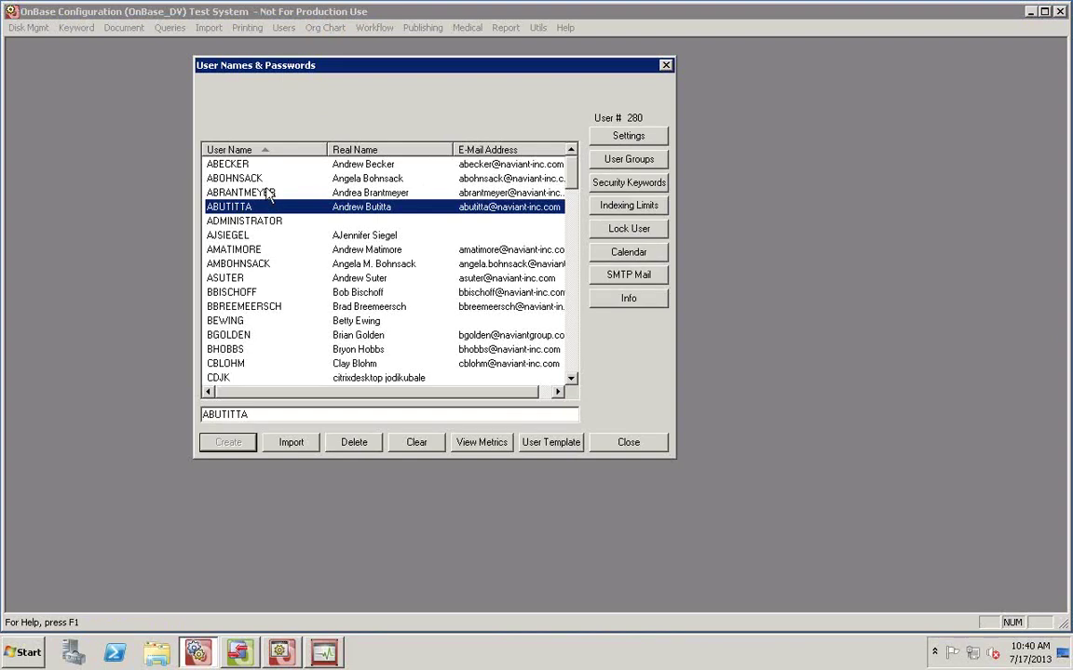
pyautogui.click(607, 137)
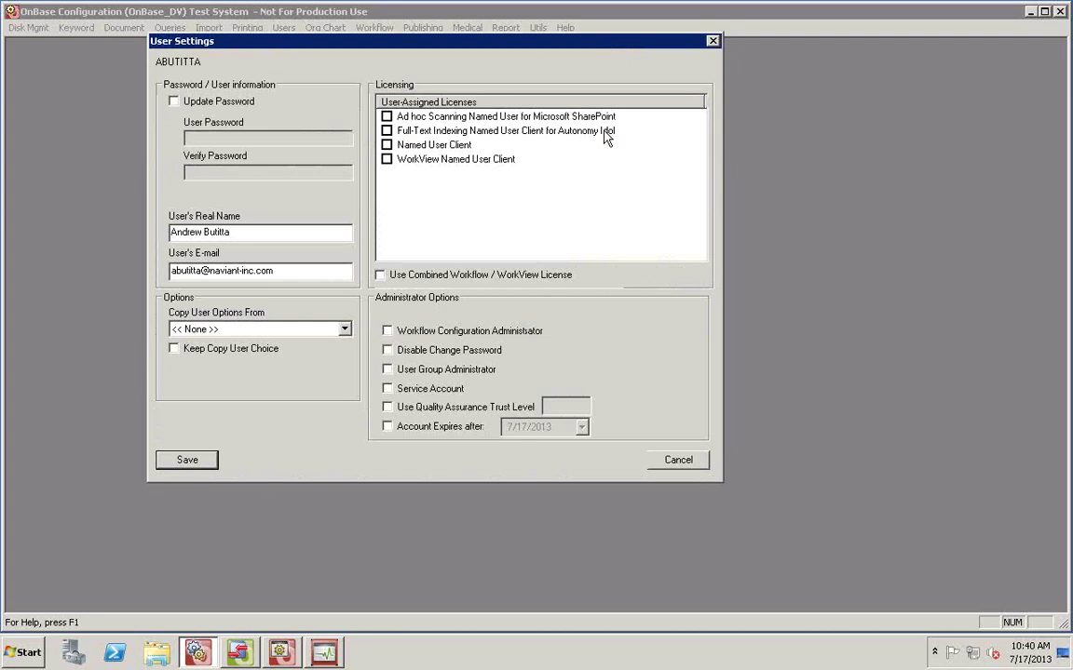
pyautogui.click(388, 429)
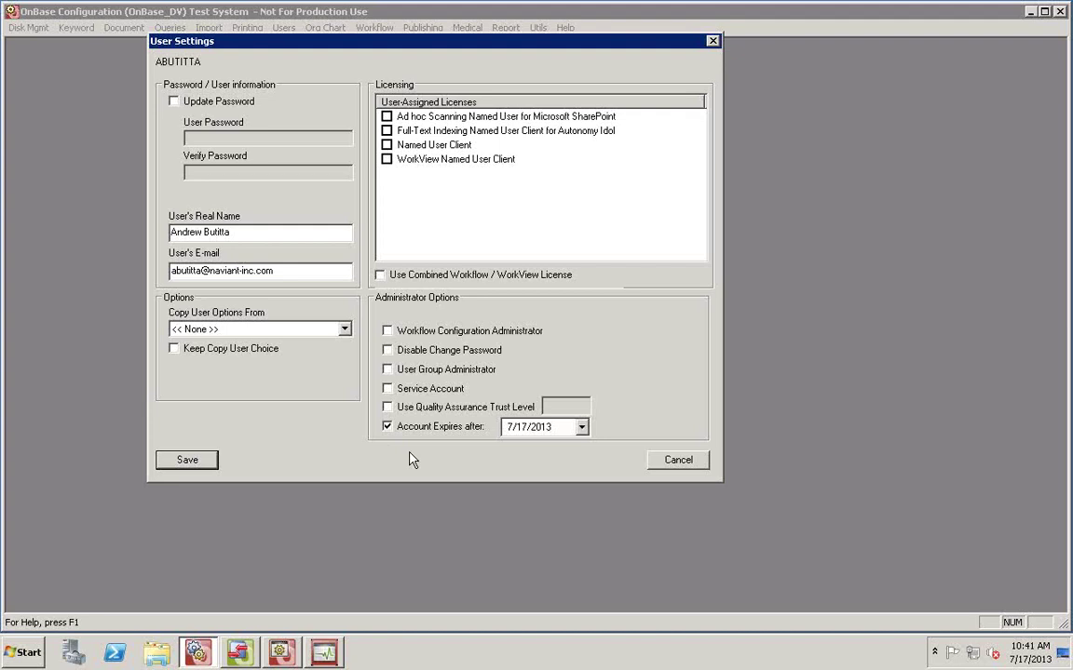
pyautogui.click(582, 427)
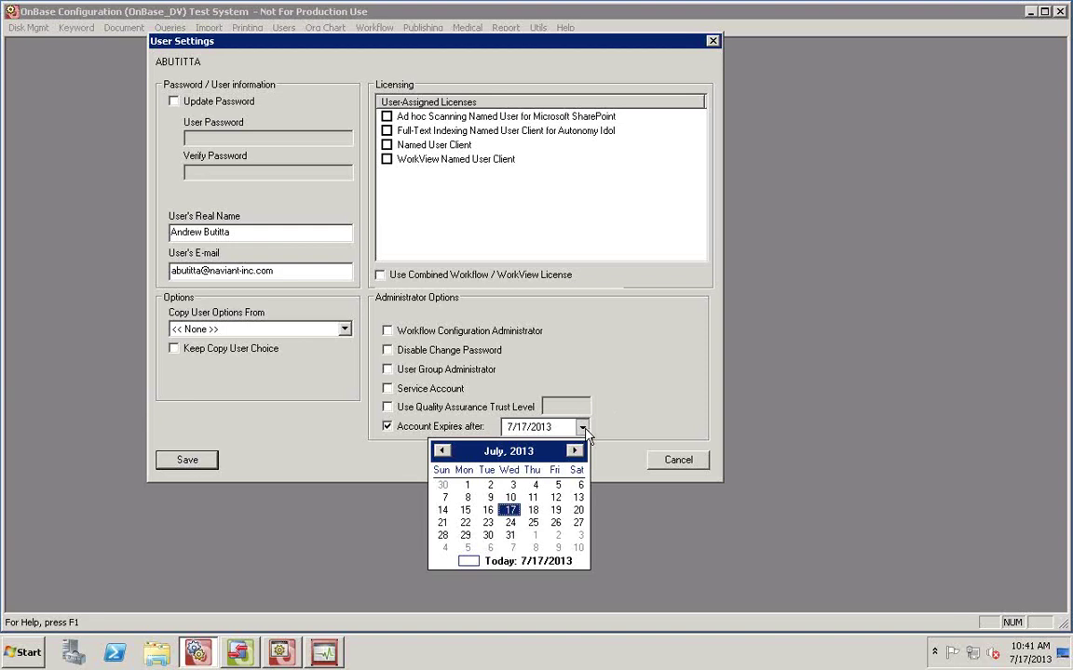
pyautogui.click(607, 429)
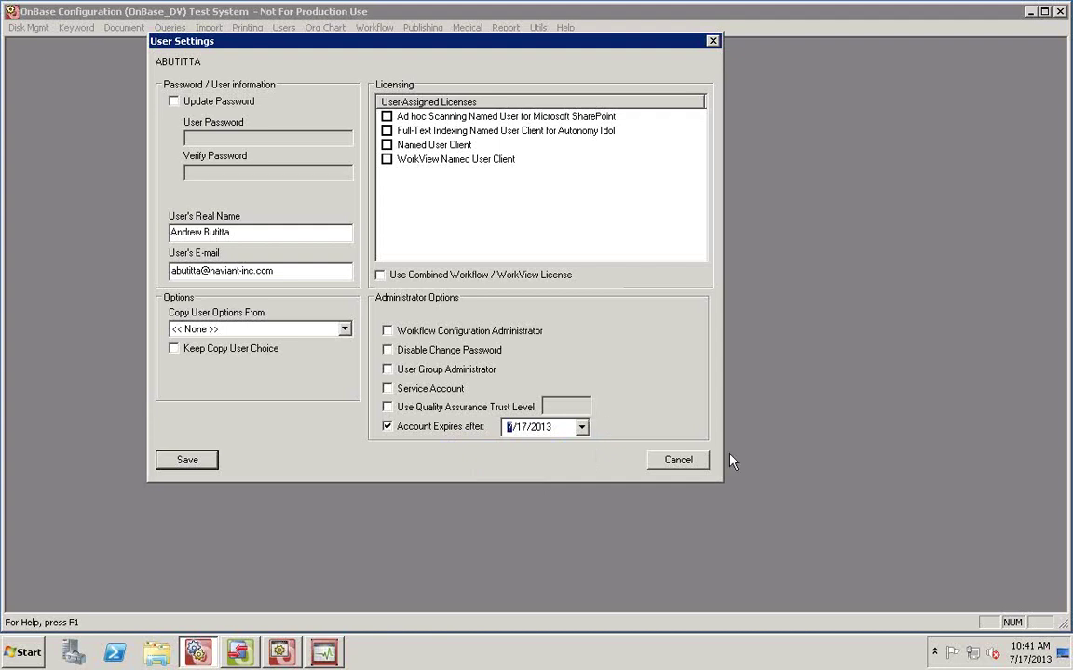
# - Cancel the user settings without saving and close the User Names & Passwords list
pyautogui.click(676, 459)
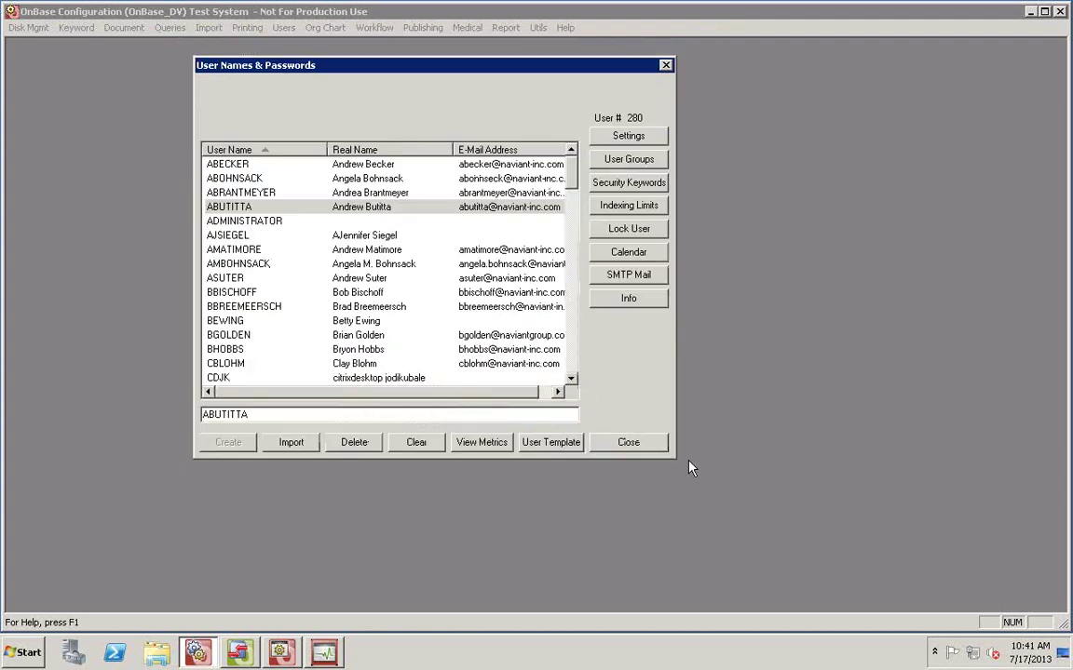
pyautogui.click(643, 444)
pyautogui.moveTo(328, 660)
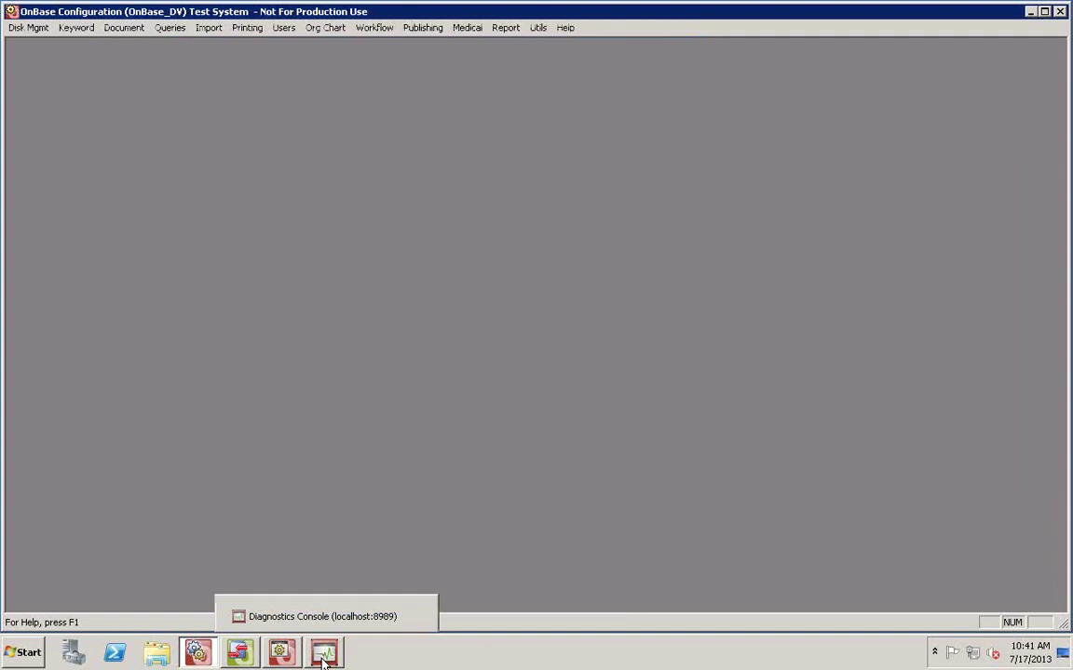
# - Glance at the Diagnostics Console, minimize it, and bring up the Web Application Management Console
pyautogui.click(291, 601)
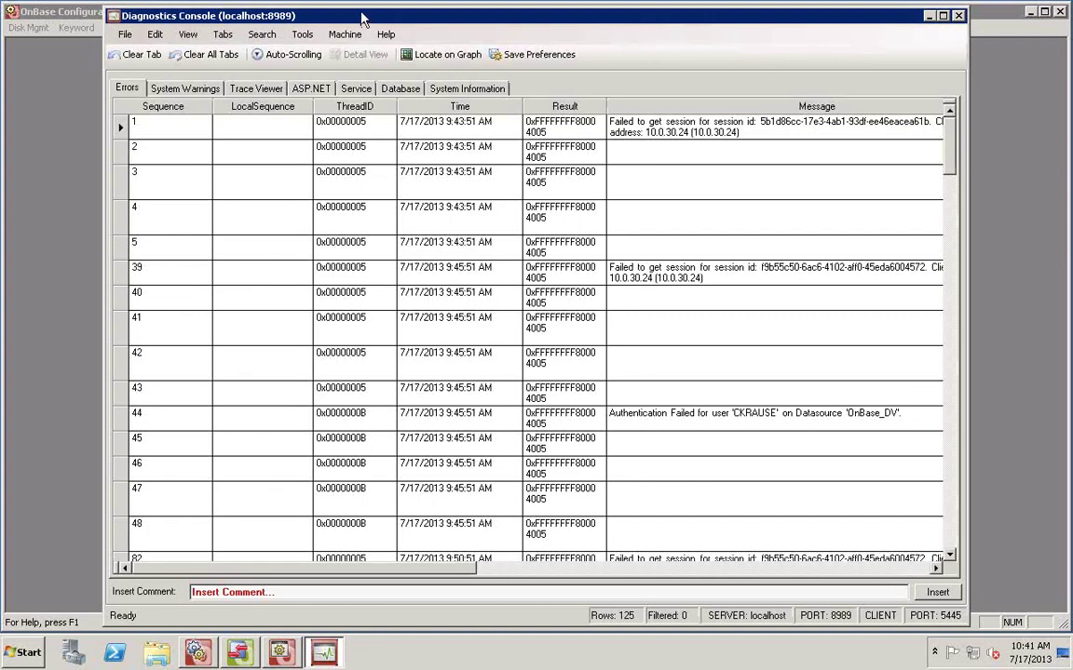
pyautogui.click(929, 16)
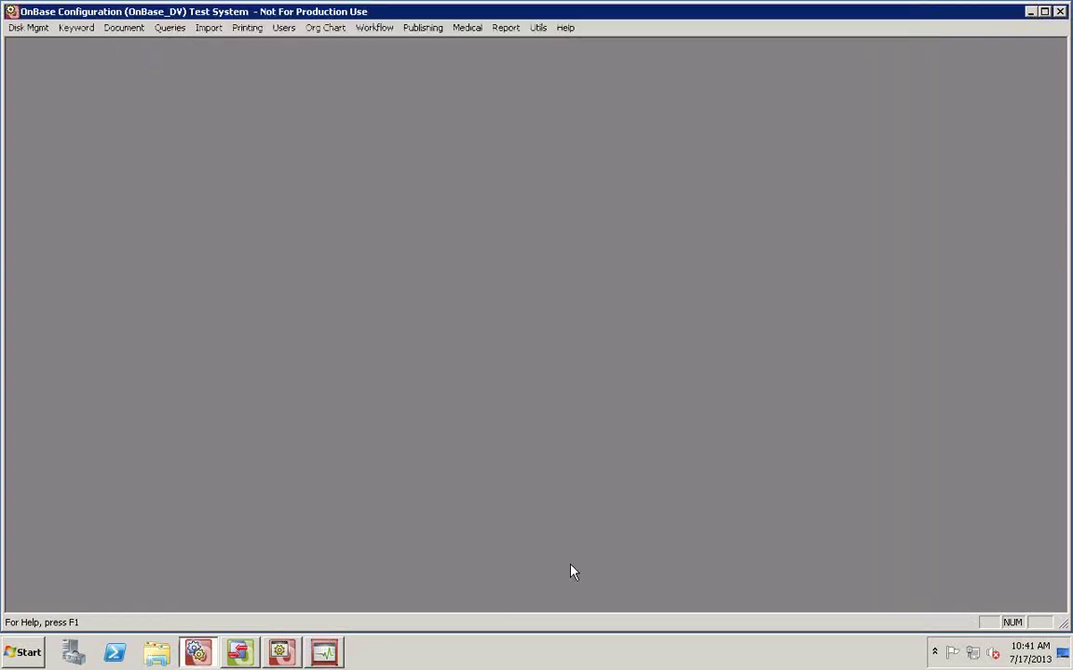
pyautogui.click(282, 652)
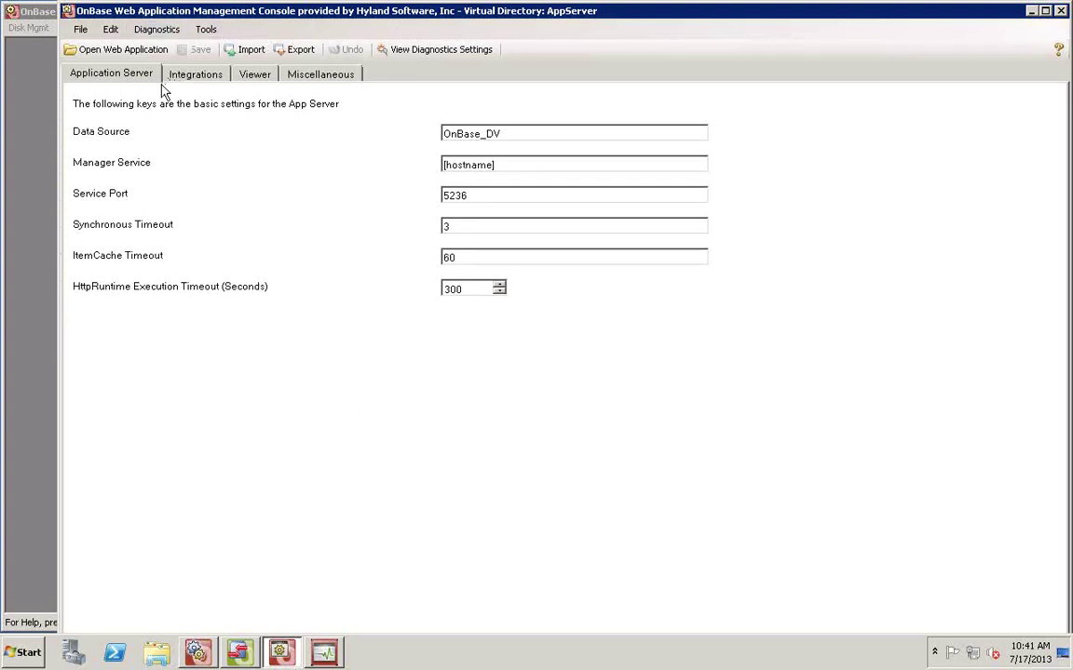
pyautogui.click(209, 31)
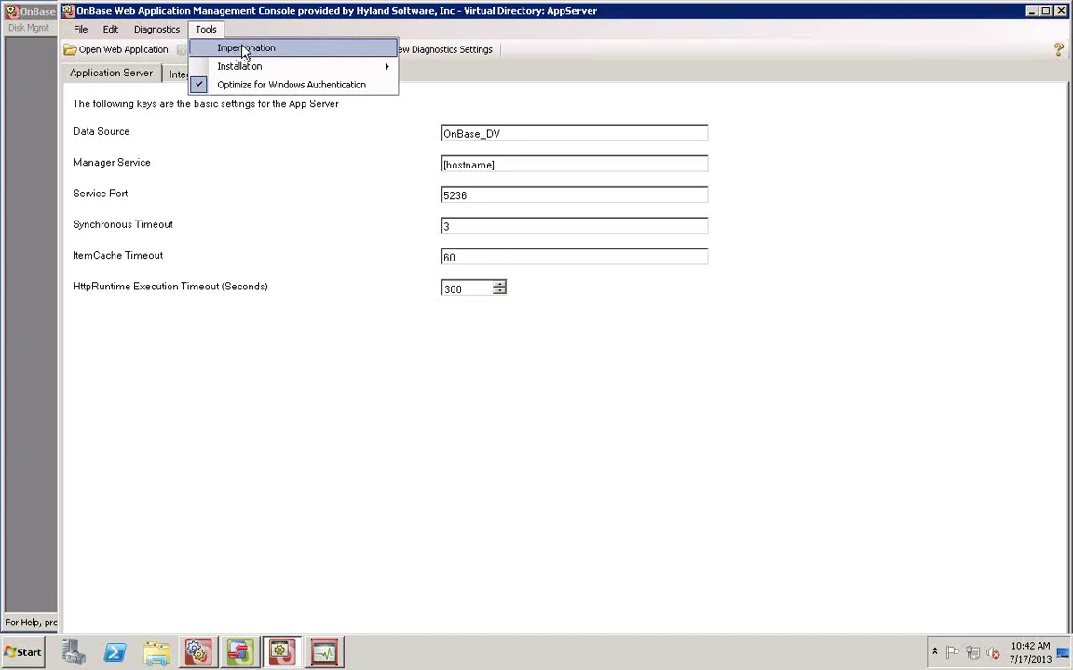
pyautogui.click(244, 49)
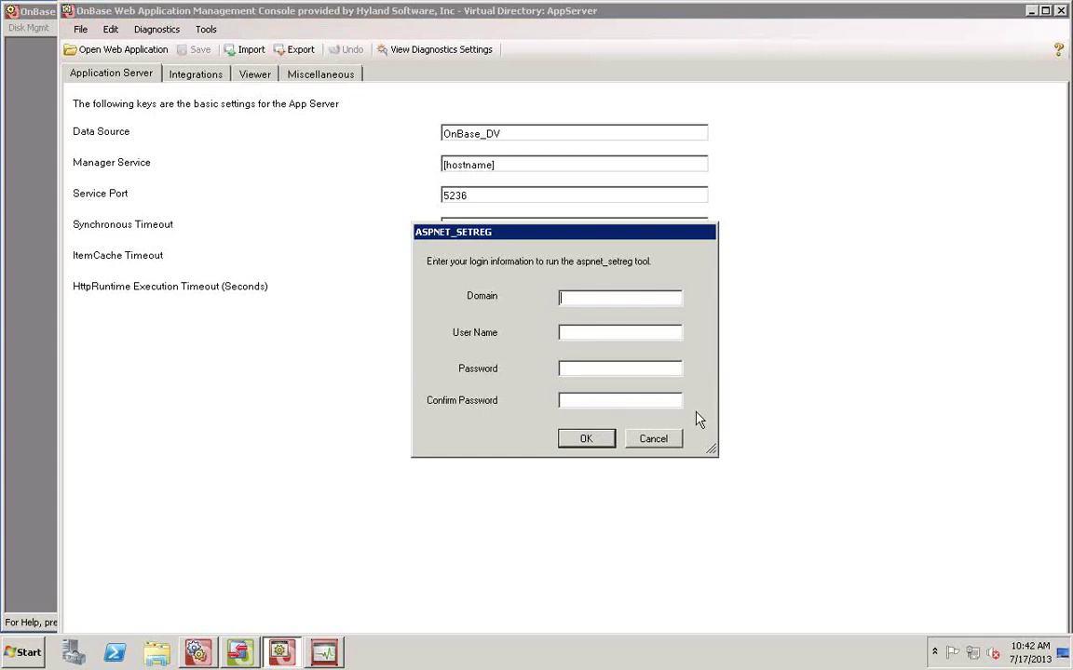
pyautogui.click(670, 445)
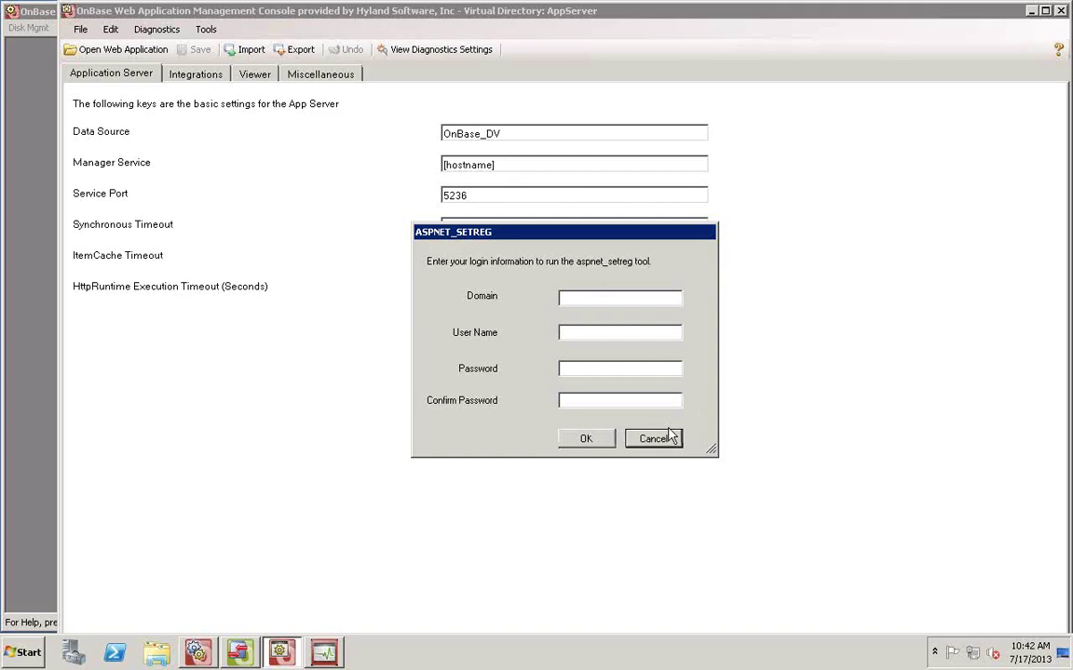
pyautogui.click(675, 441)
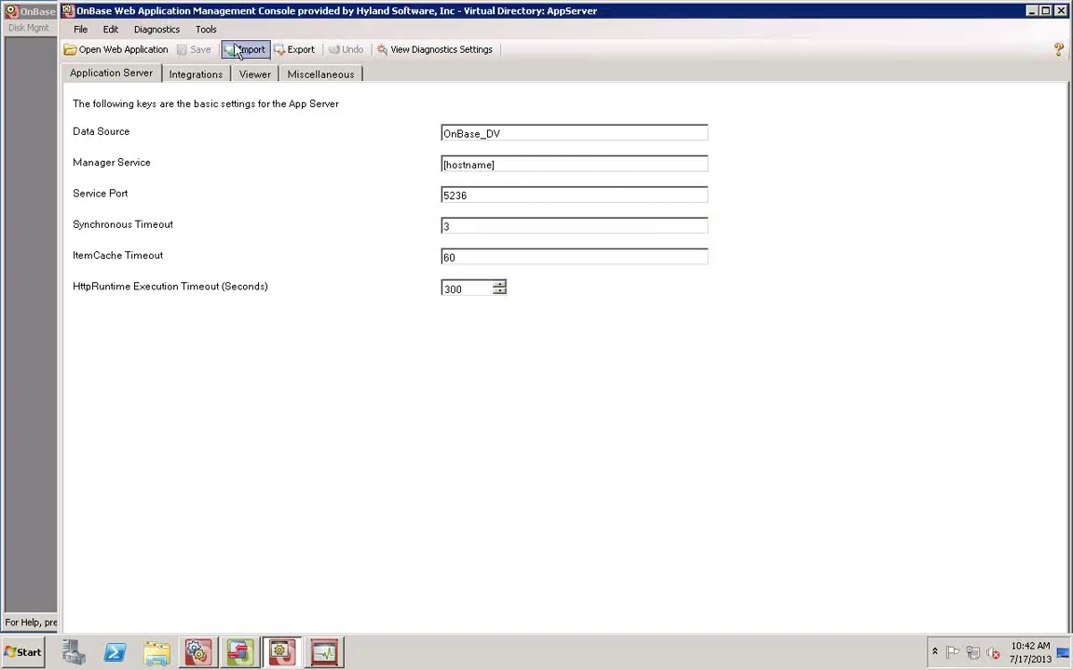
# - Toggle off Optimize for Windows Authentication, confirming the web.config modification
pyautogui.click(205, 28)
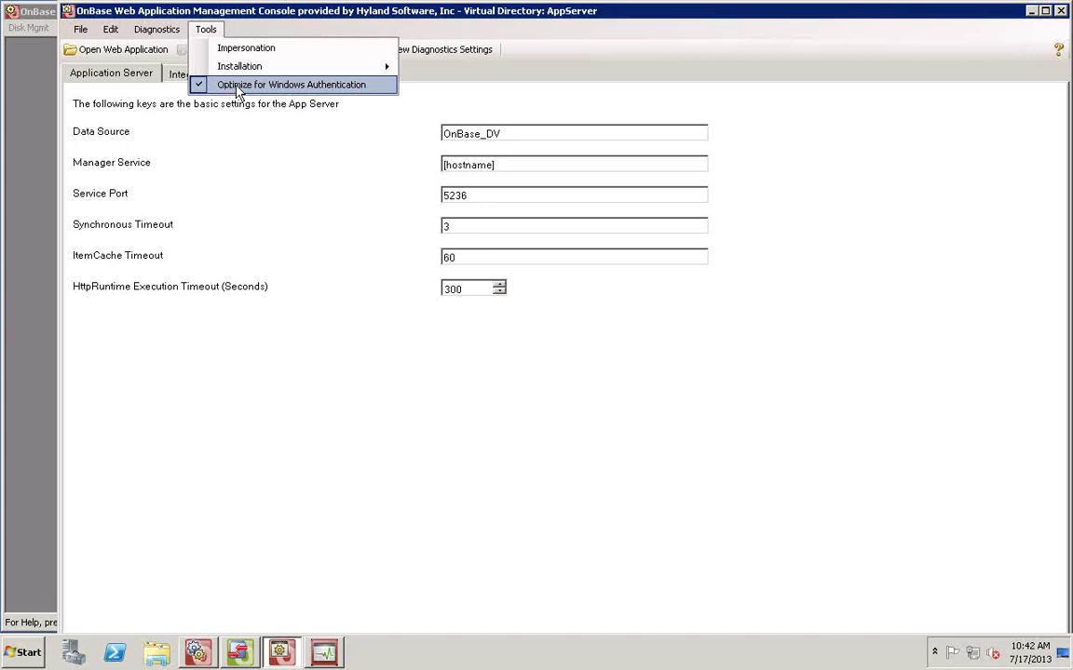
pyautogui.click(194, 85)
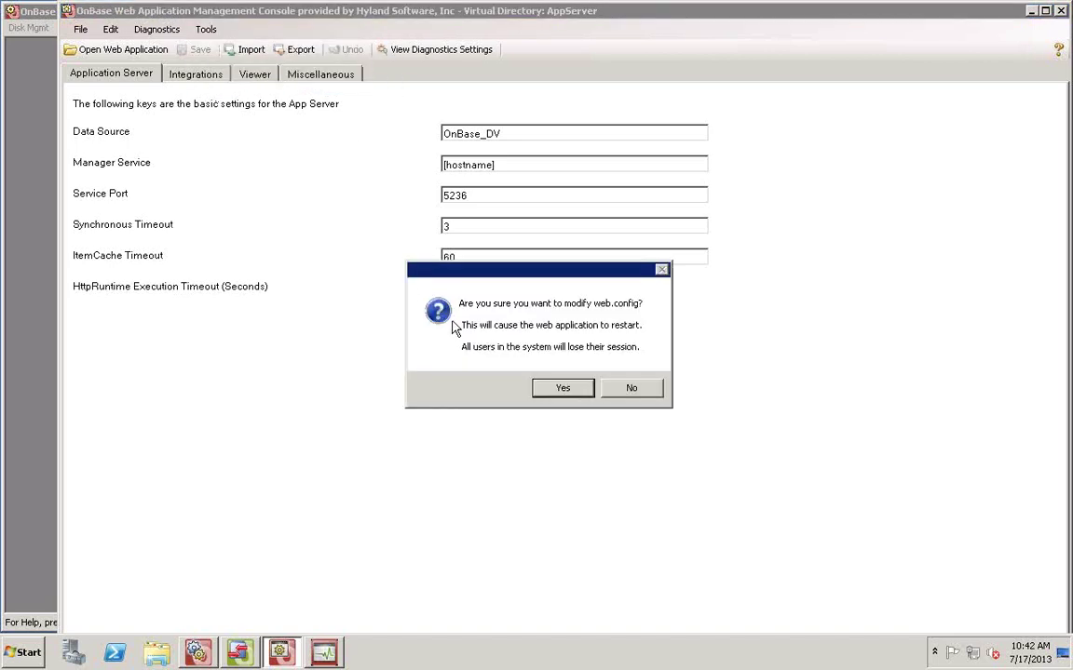
pyautogui.click(570, 393)
# - Turn Windows Authentication optimization back on, check the setting, and minimize the console
pyautogui.click(206, 28)
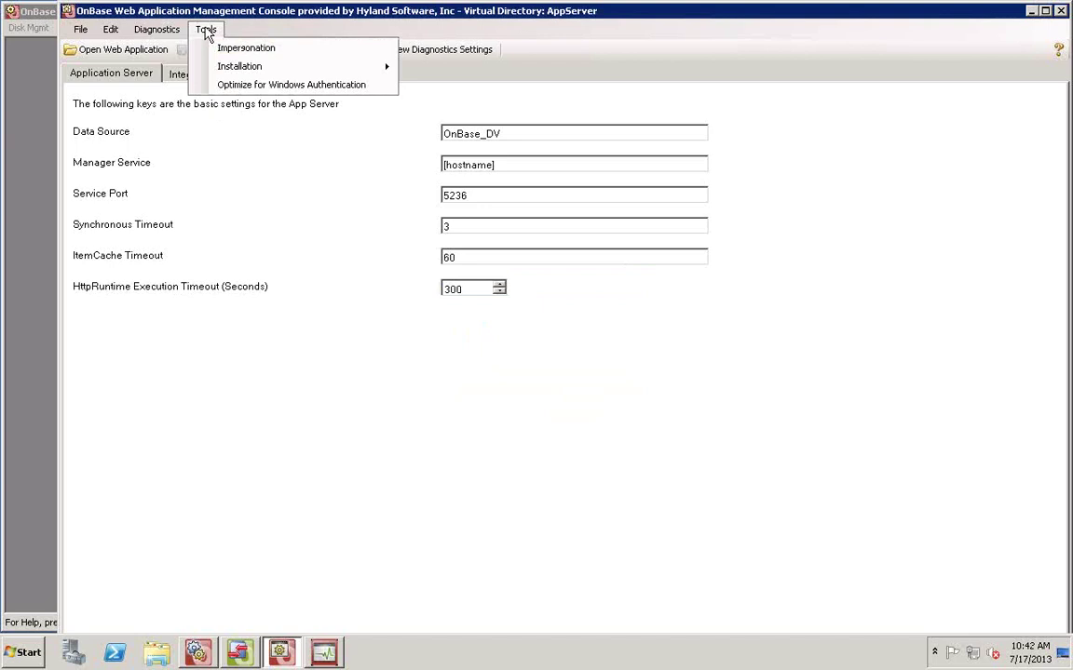
pyautogui.click(201, 85)
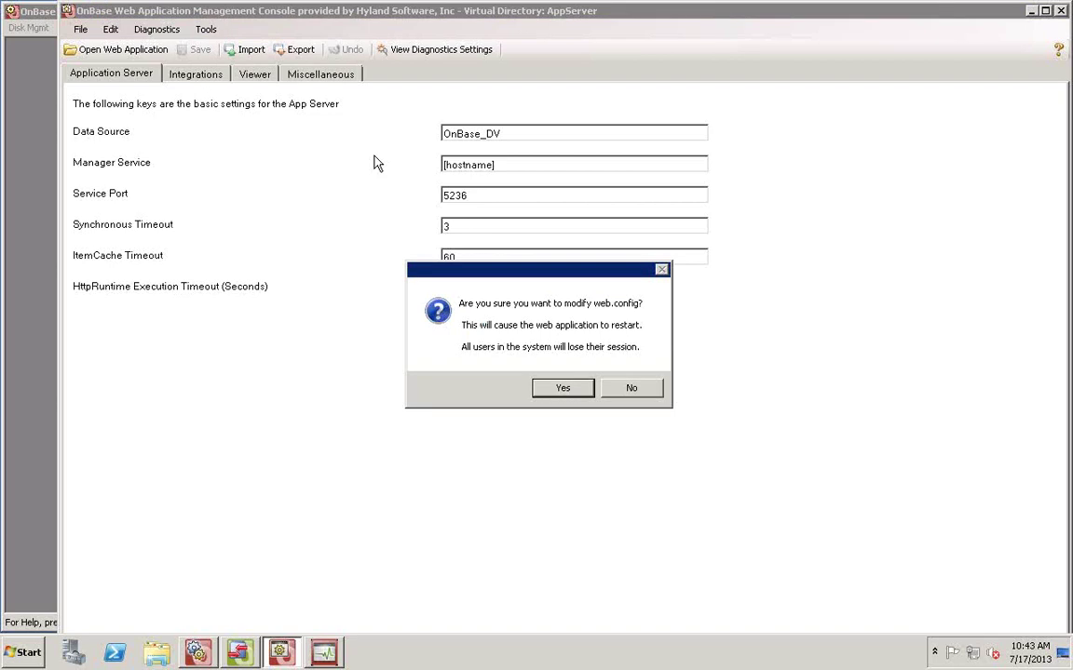
pyautogui.click(577, 391)
pyautogui.click(207, 31)
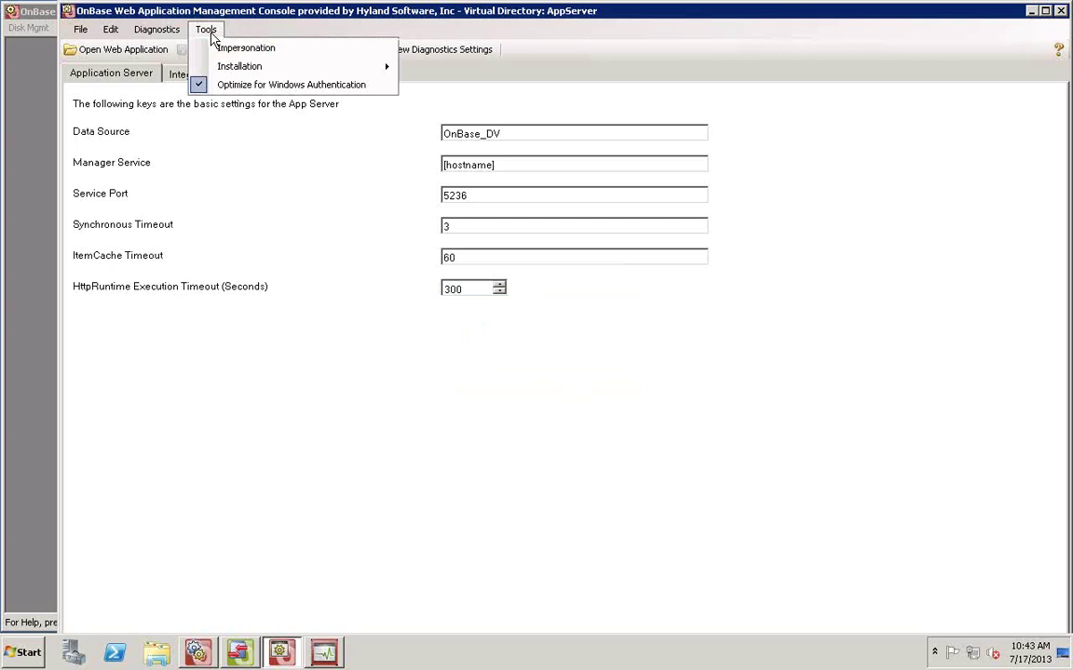
pyautogui.click(216, 29)
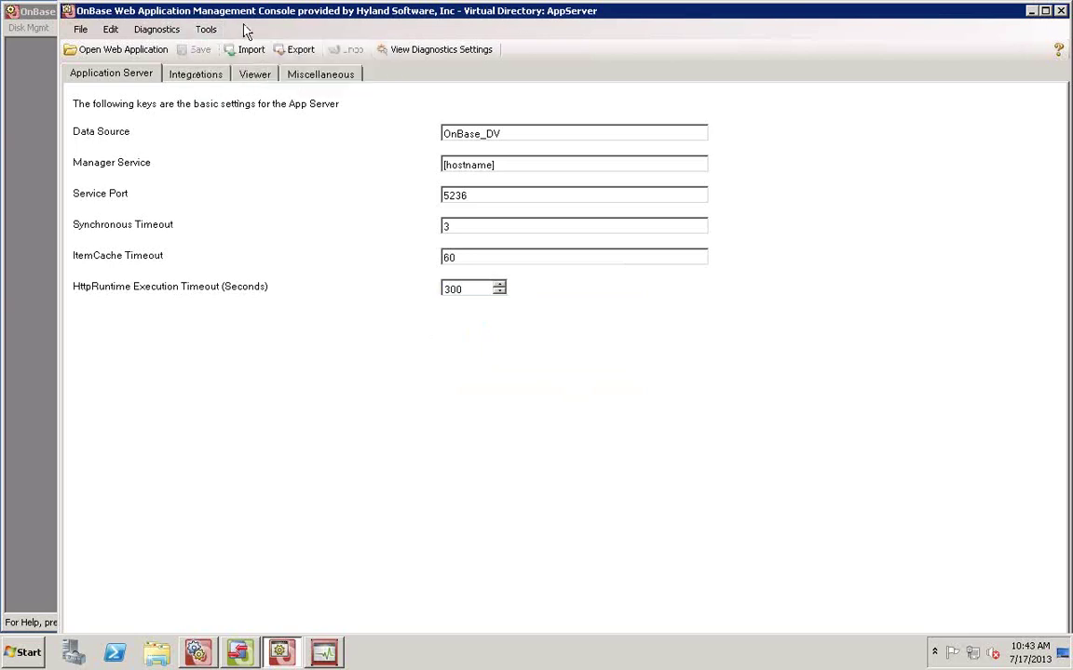
pyautogui.click(1031, 12)
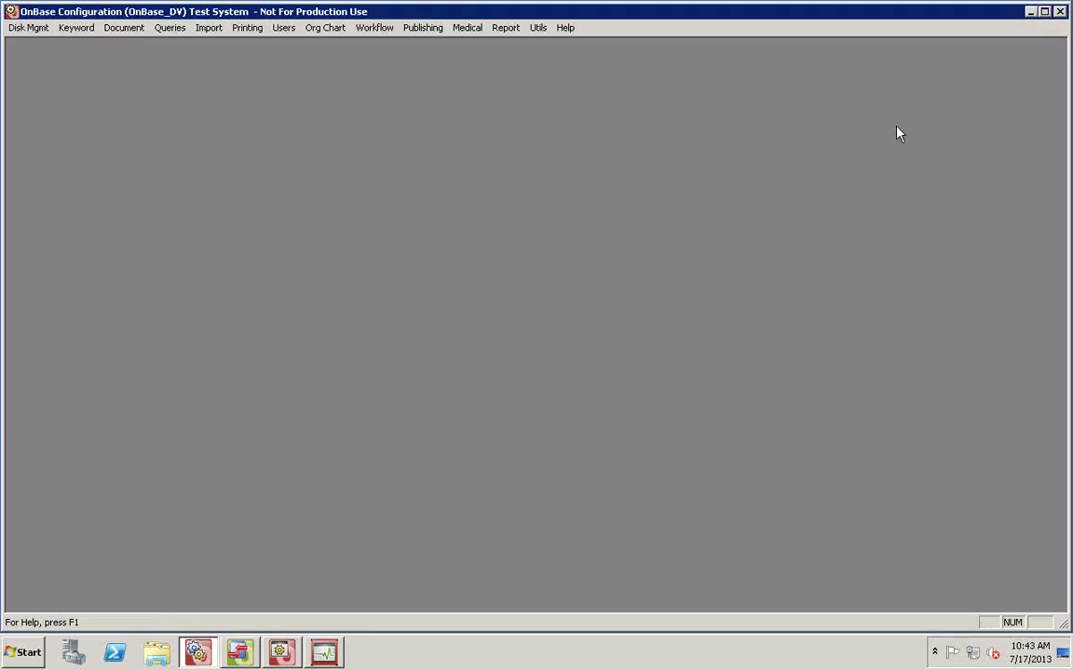
# - Minimize OnBase Configuration and the remote desktop, then bring the OnBase client's Home page forward
pyautogui.click(1032, 12)
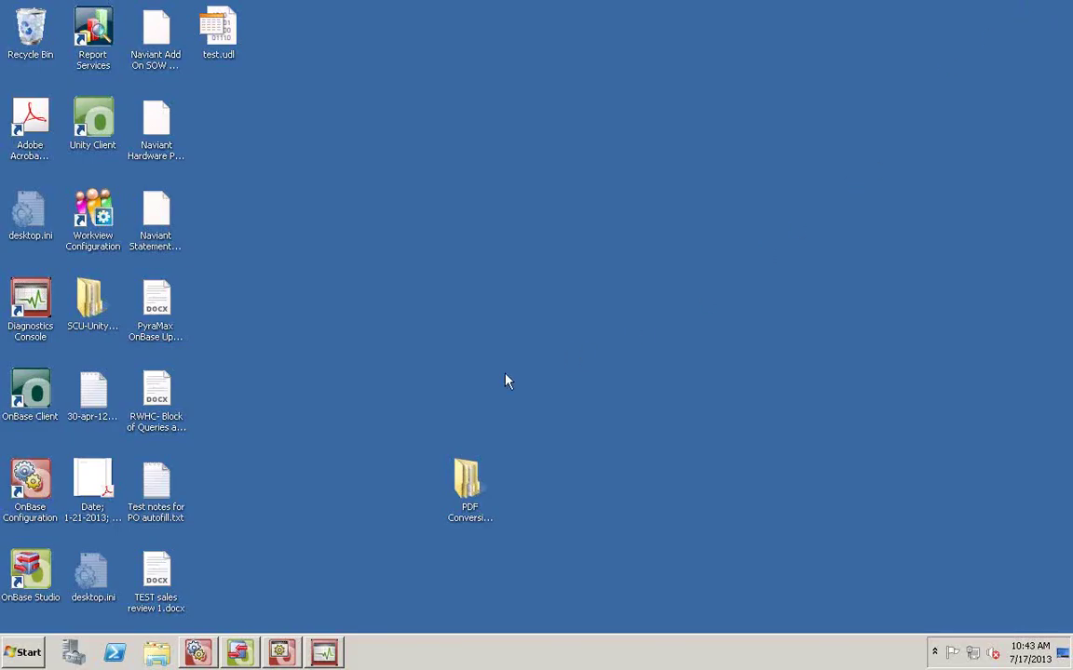
pyautogui.moveTo(624, 10)
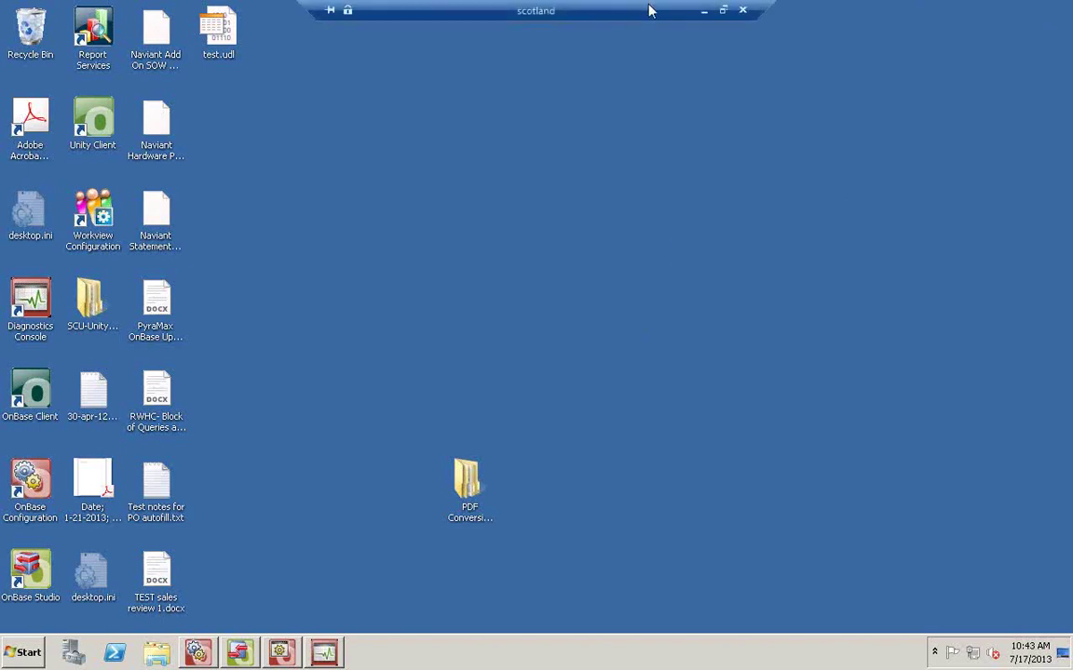
pyautogui.click(708, 10)
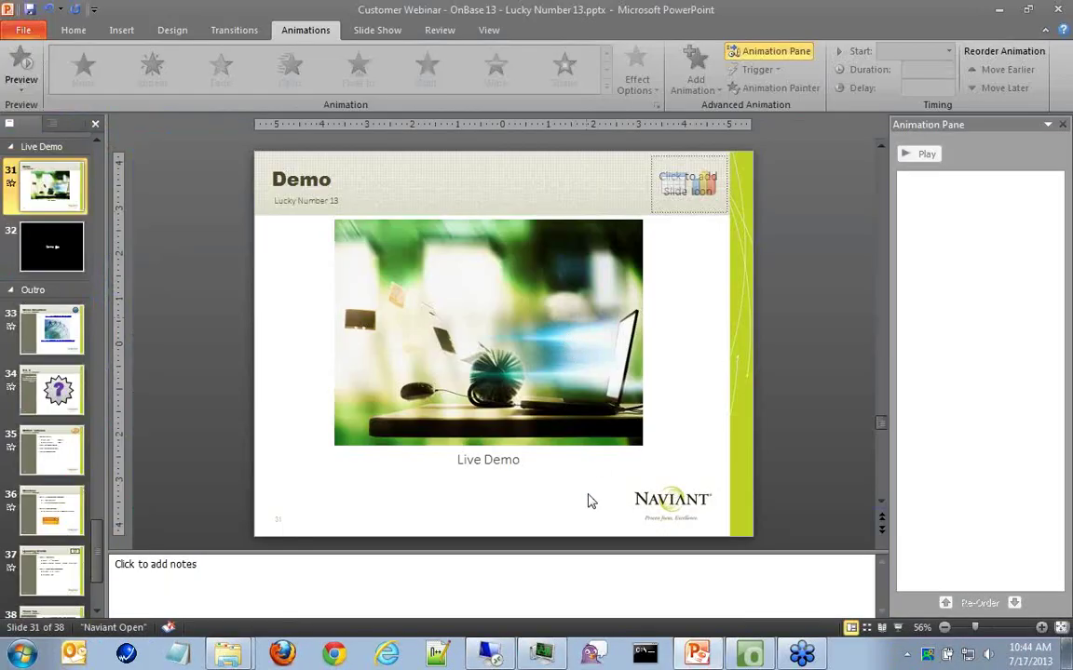
pyautogui.click(749, 654)
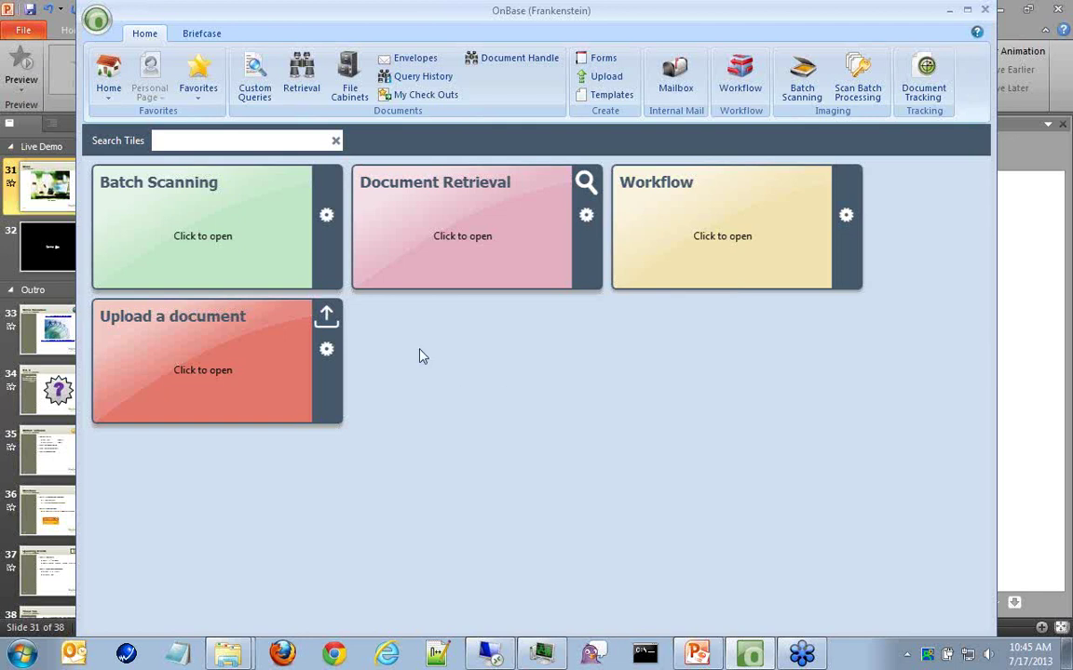
# - Change the Upload a document tile's colour from red to yellow
pyautogui.click(98, 20)
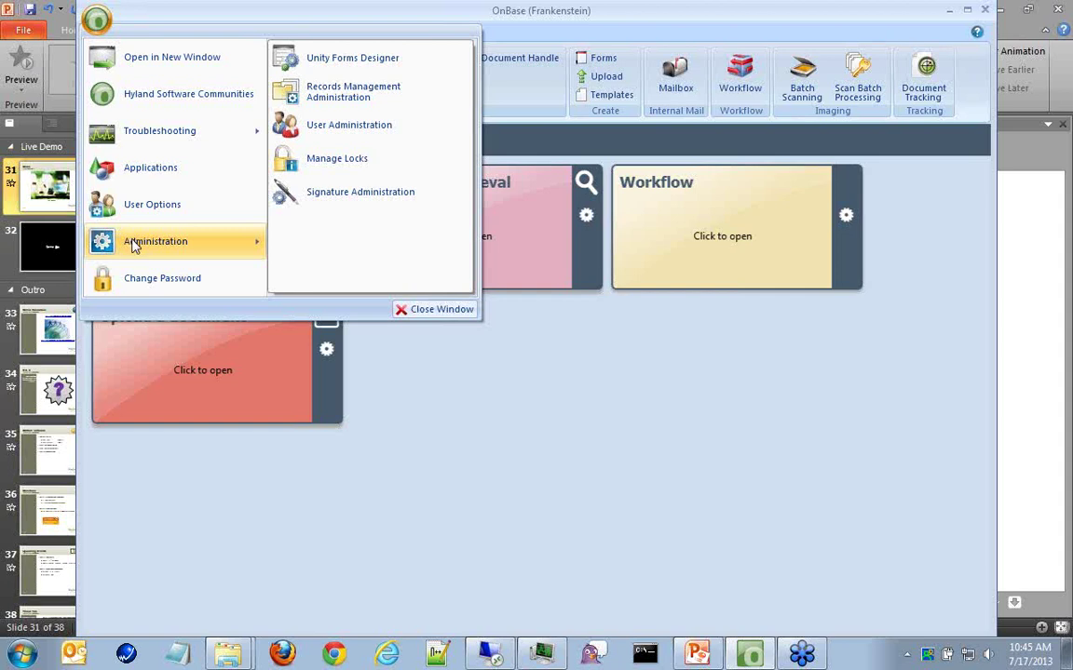
pyautogui.click(502, 403)
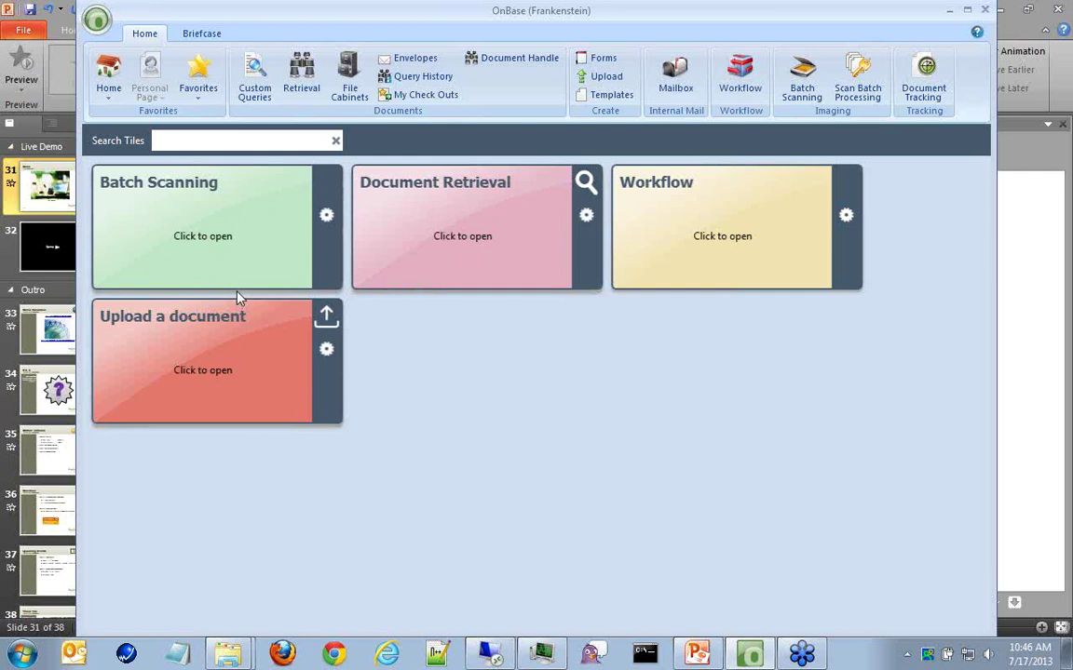
pyautogui.click(327, 354)
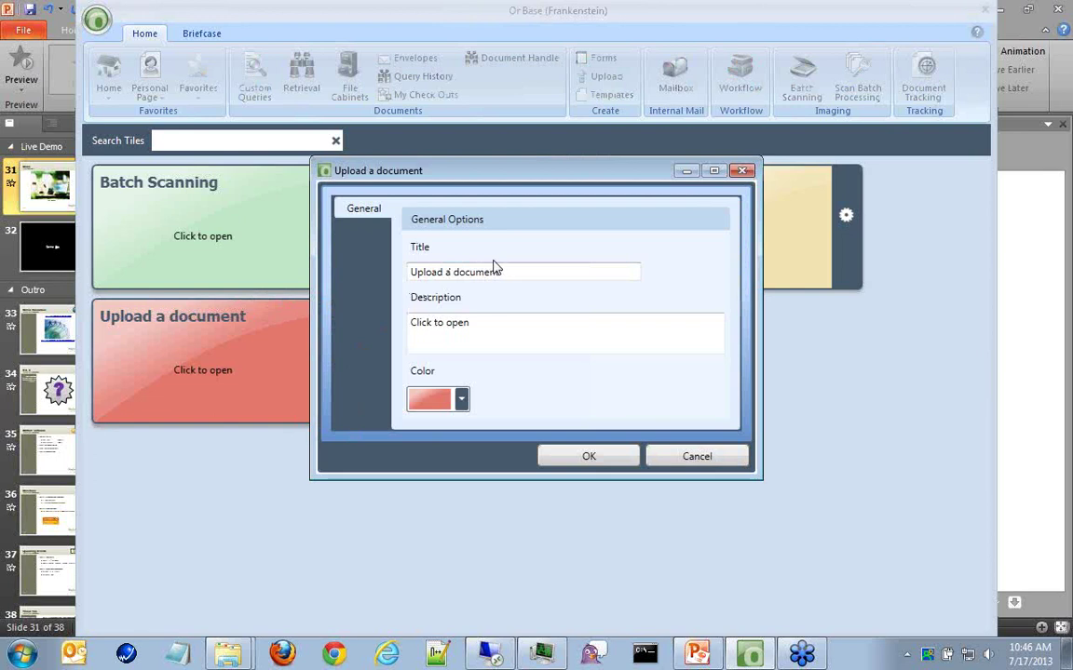
pyautogui.click(461, 398)
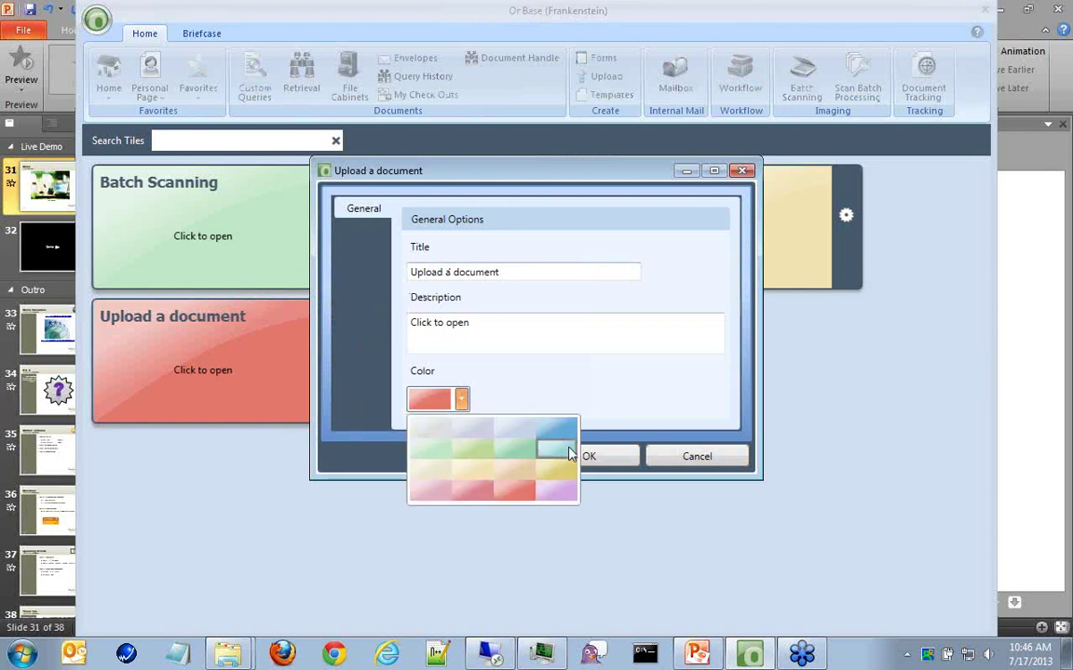
pyautogui.click(557, 472)
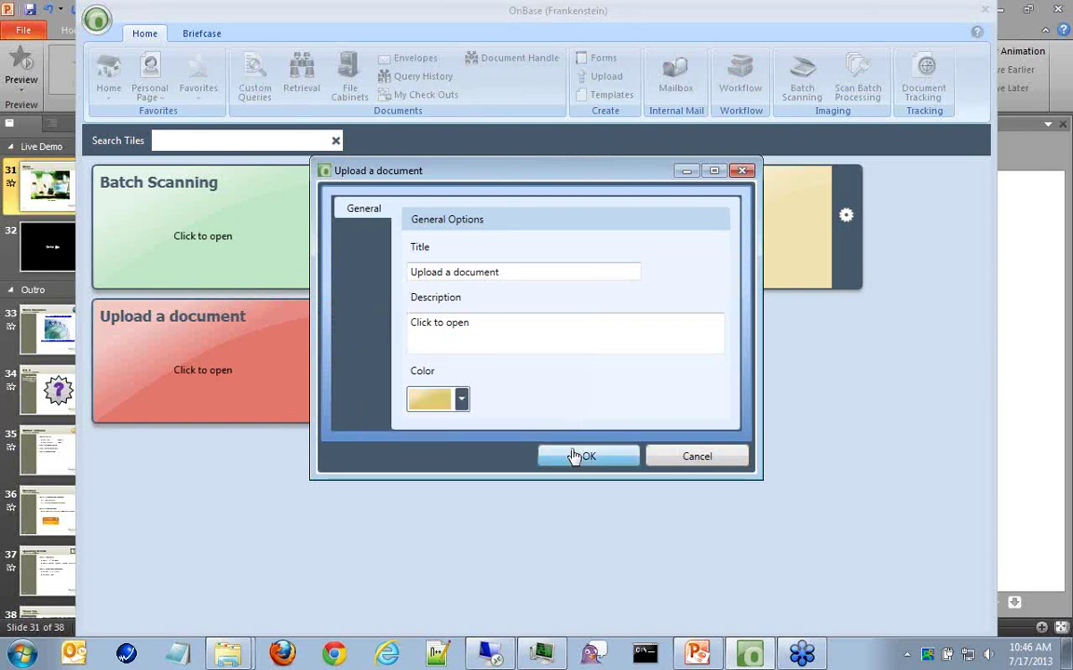
pyautogui.click(571, 454)
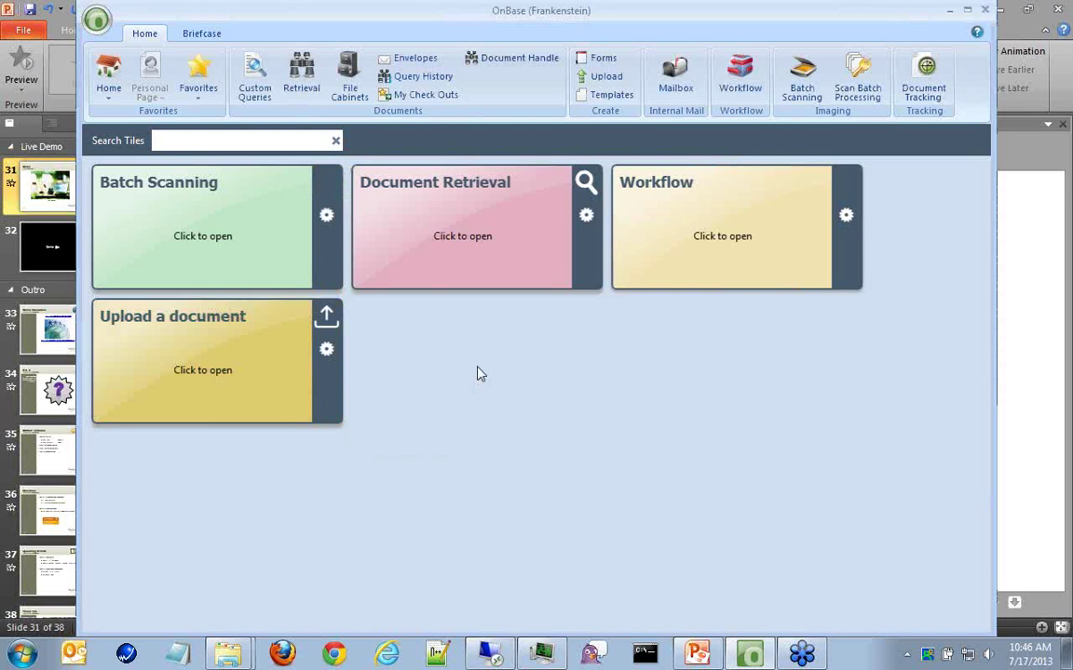
# - Arrange Batch Scanning and Upload a document on top, Workflow and Document Retrieval below, and maximize the window
pyautogui.moveTo(457, 252); pyautogui.dragTo(428, 352)
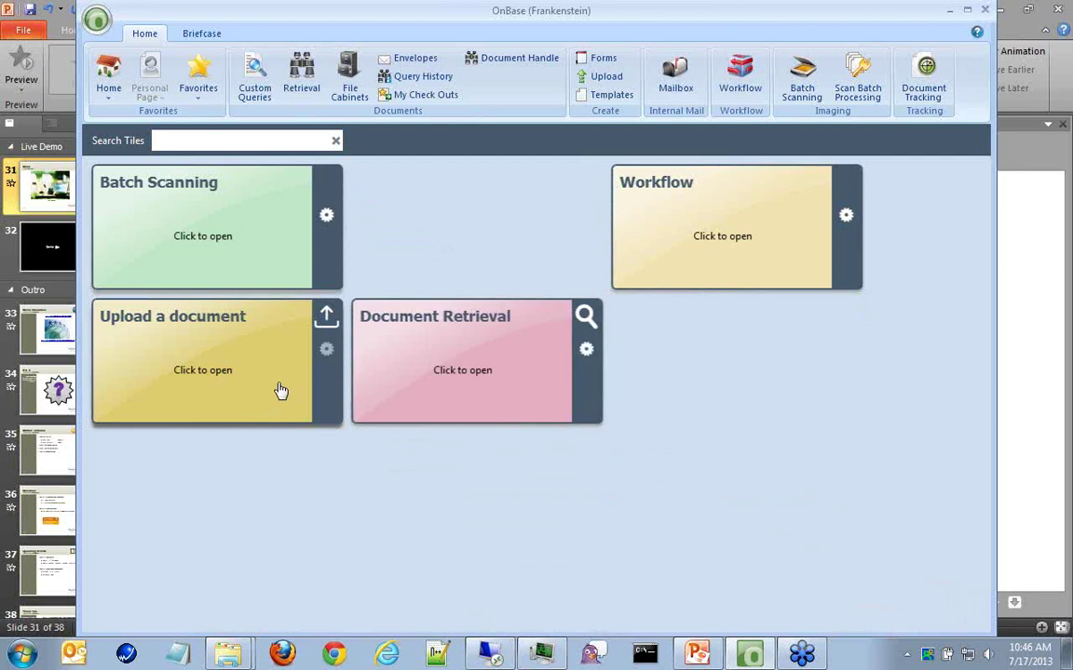
pyautogui.moveTo(280, 390); pyautogui.dragTo(503, 256)
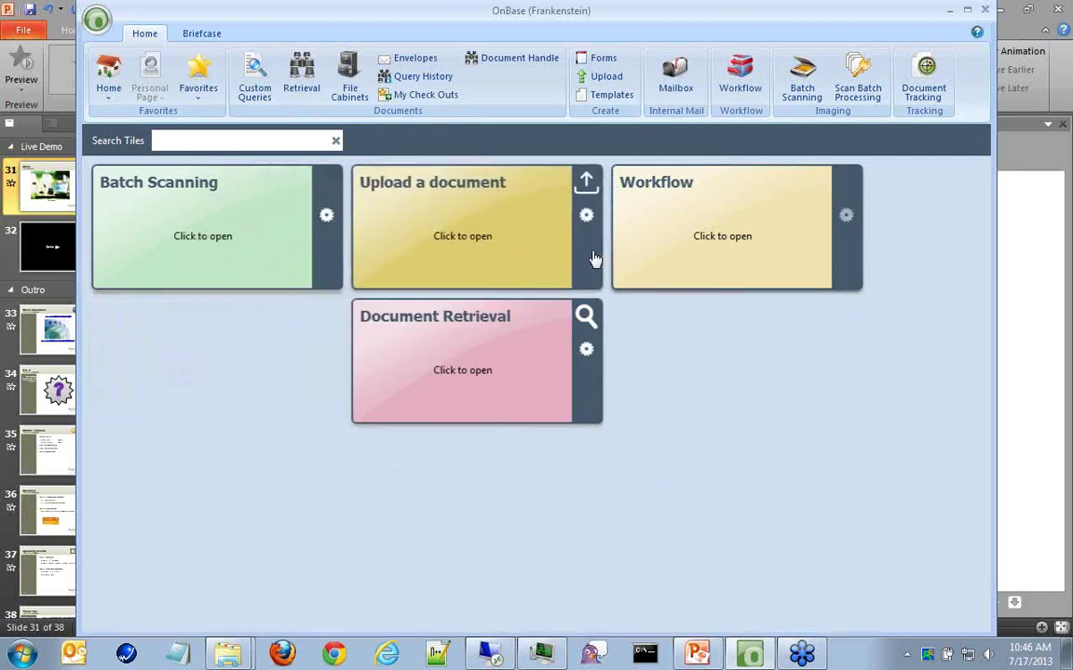
pyautogui.moveTo(619, 259); pyautogui.dragTo(147, 395)
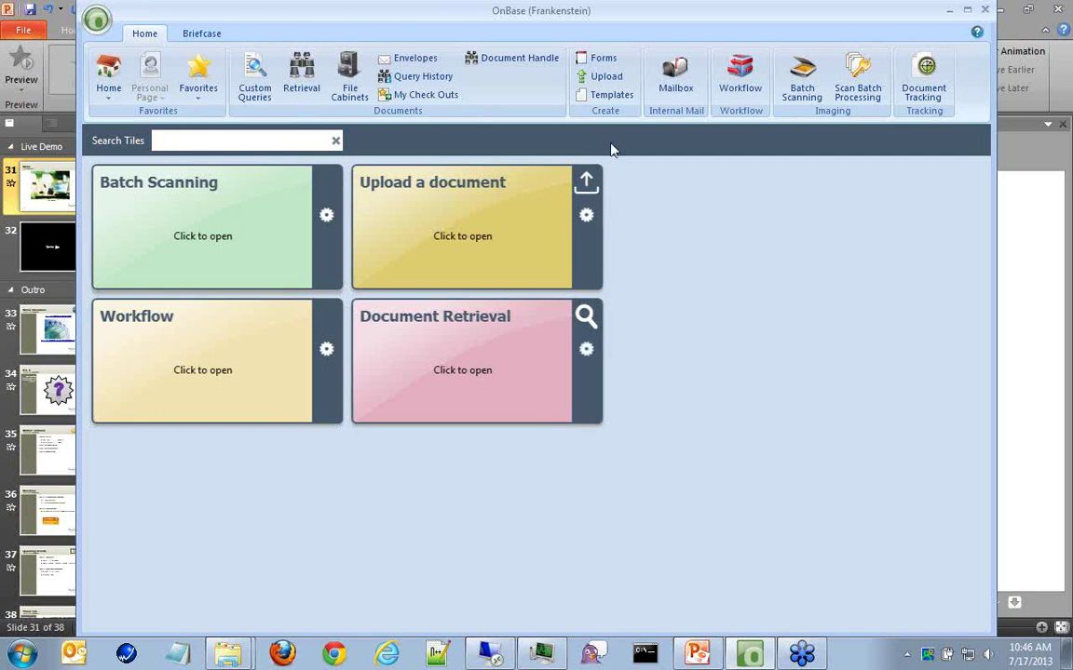
pyautogui.click(968, 11)
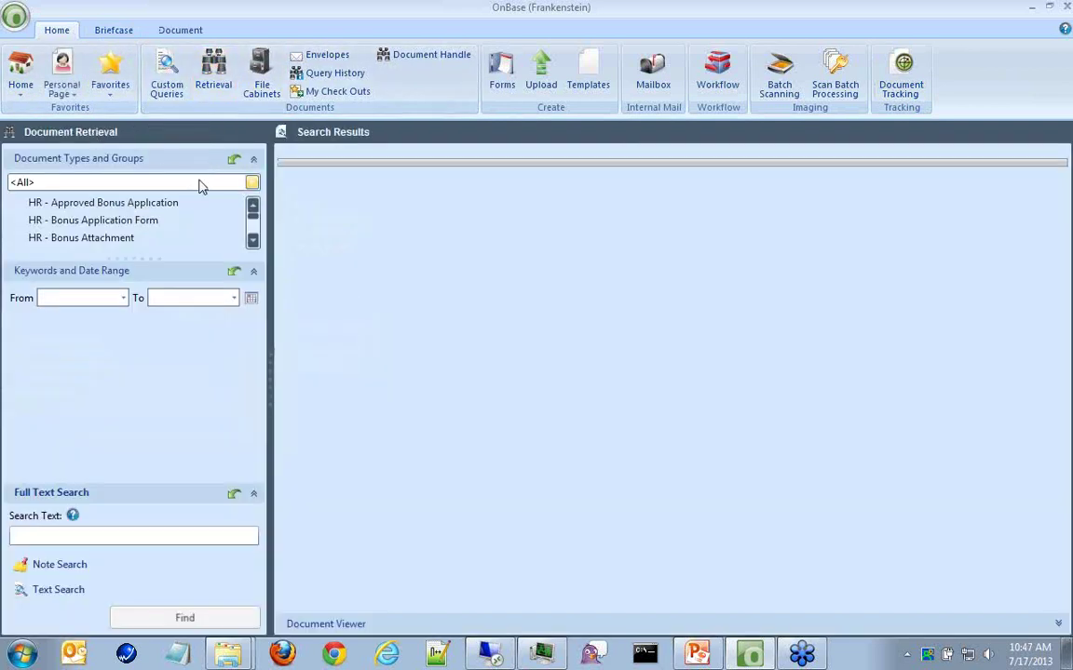
# - Search the Test E-Form type with an unrestricted query, which finds no documents
pyautogui.click(104, 220)
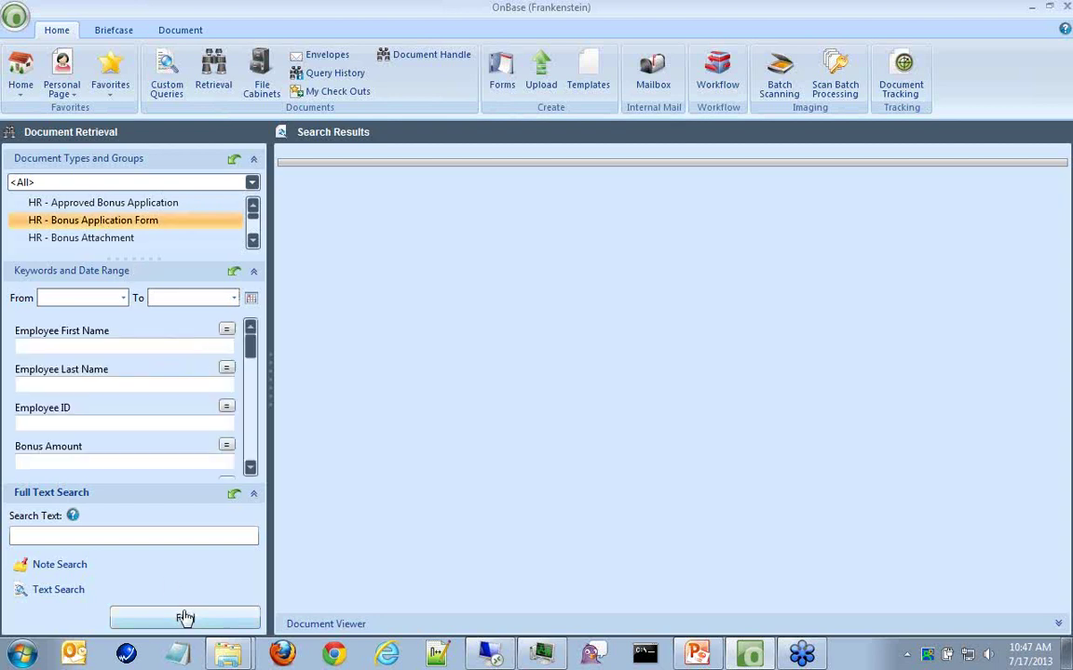
pyautogui.click(89, 200)
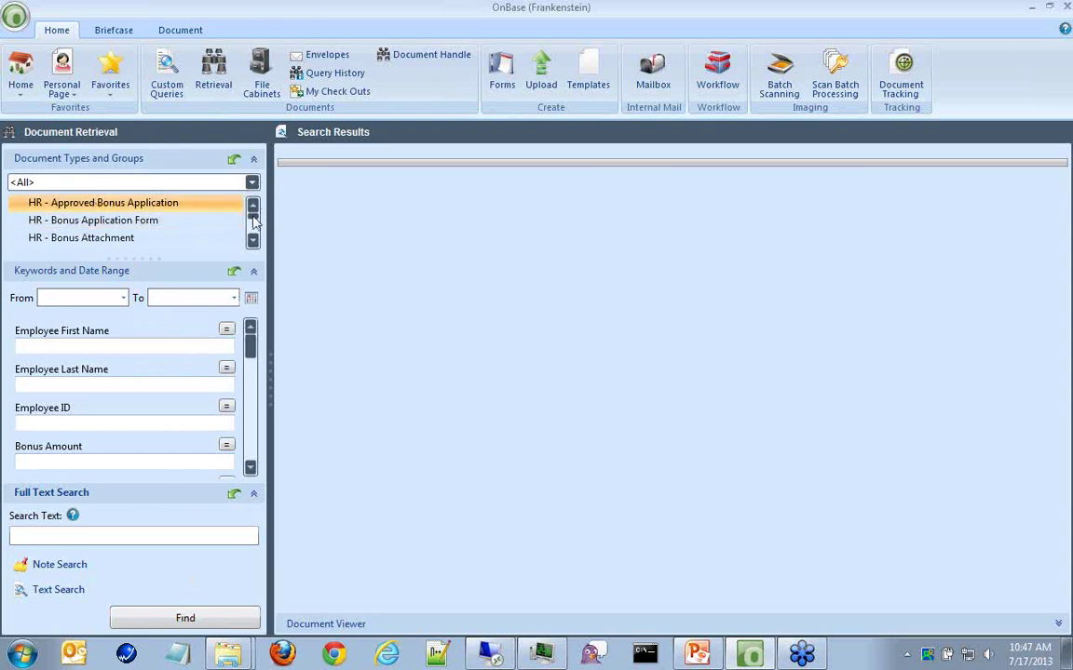
pyautogui.moveTo(254, 222); pyautogui.dragTo(254, 256)
pyautogui.click(54, 237)
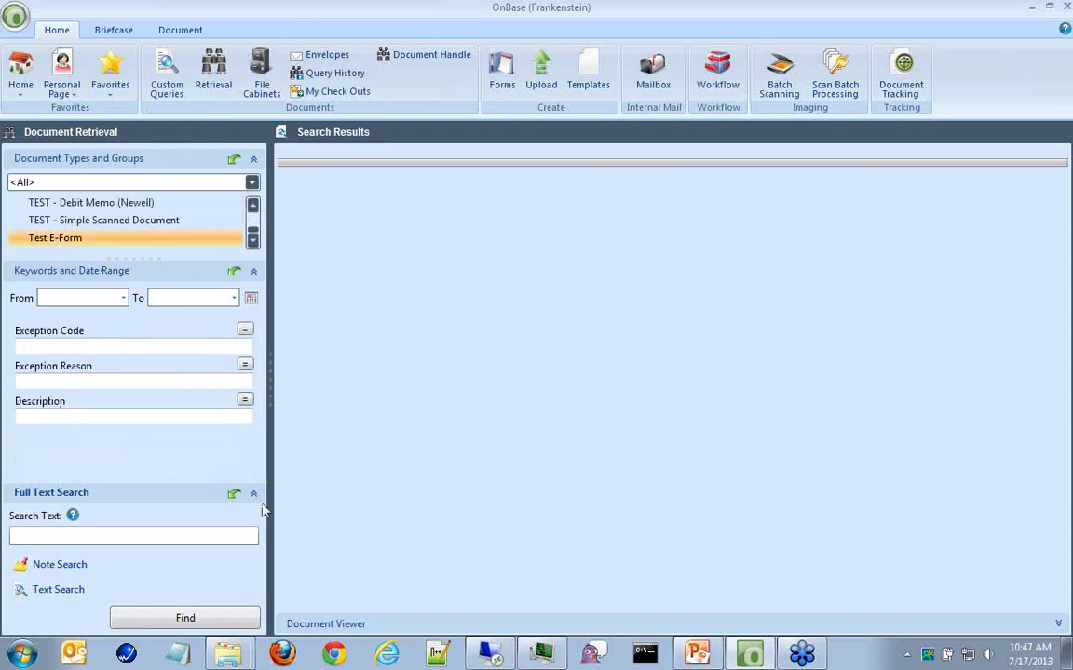
pyautogui.click(211, 614)
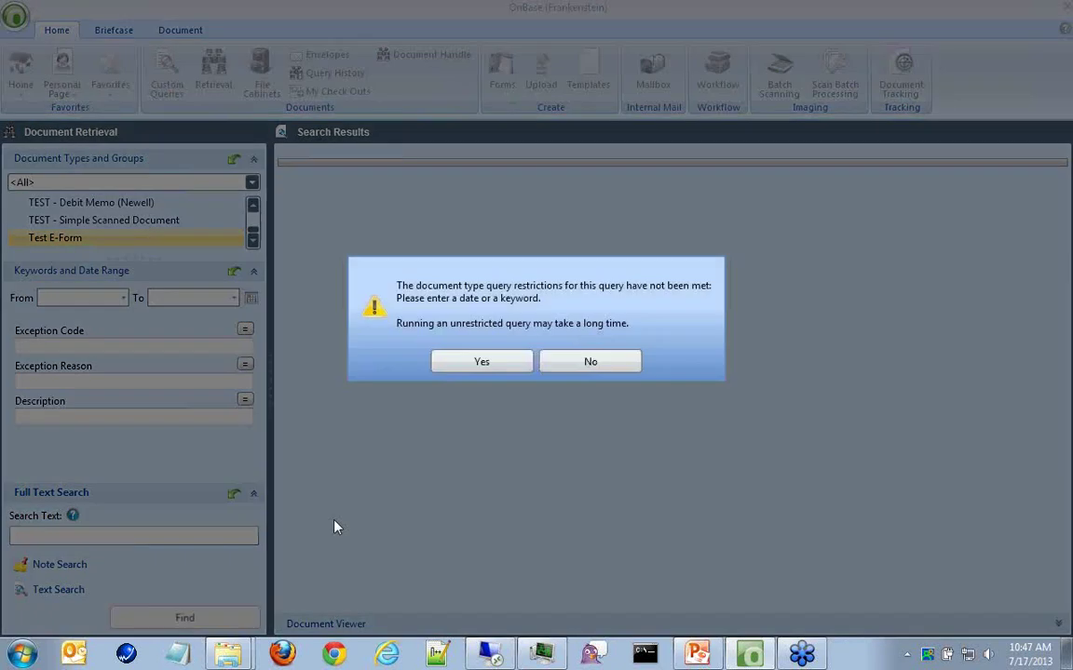
pyautogui.click(485, 363)
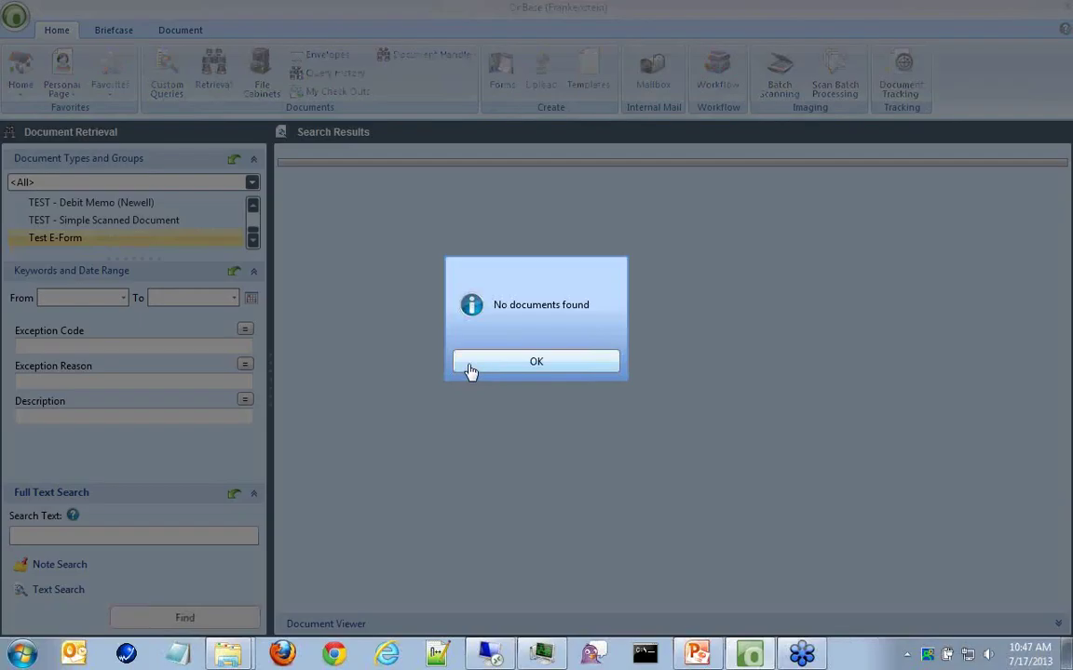
pyautogui.click(470, 371)
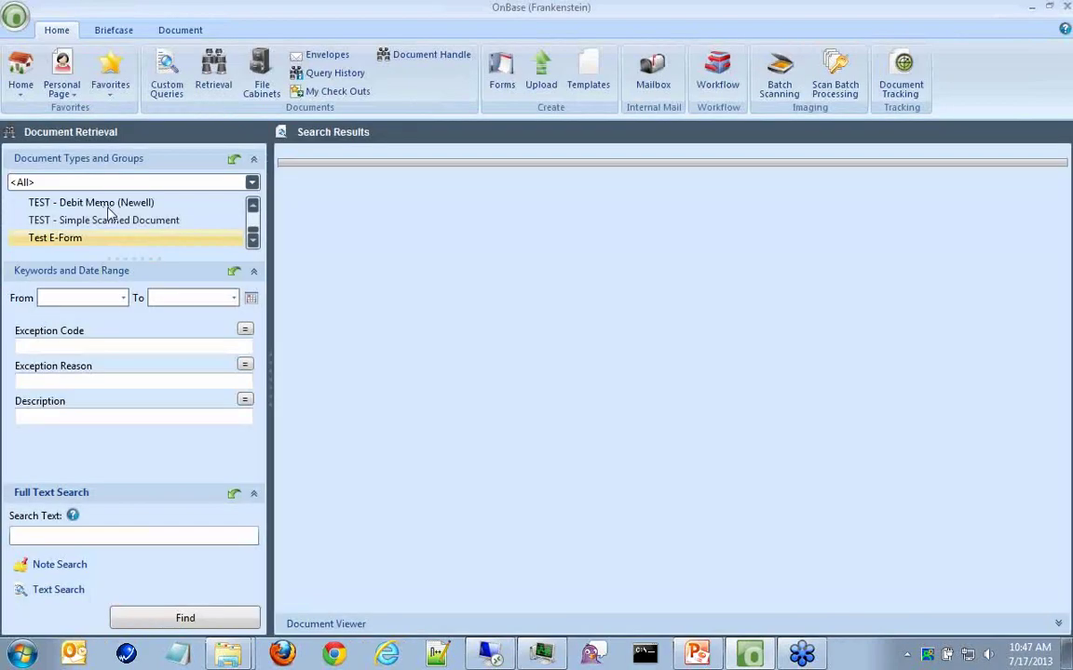
# - Find the 31 TEST - Simple Scanned Document items and select the 3/27/2013 one
pyautogui.click(104, 223)
pyautogui.click(192, 616)
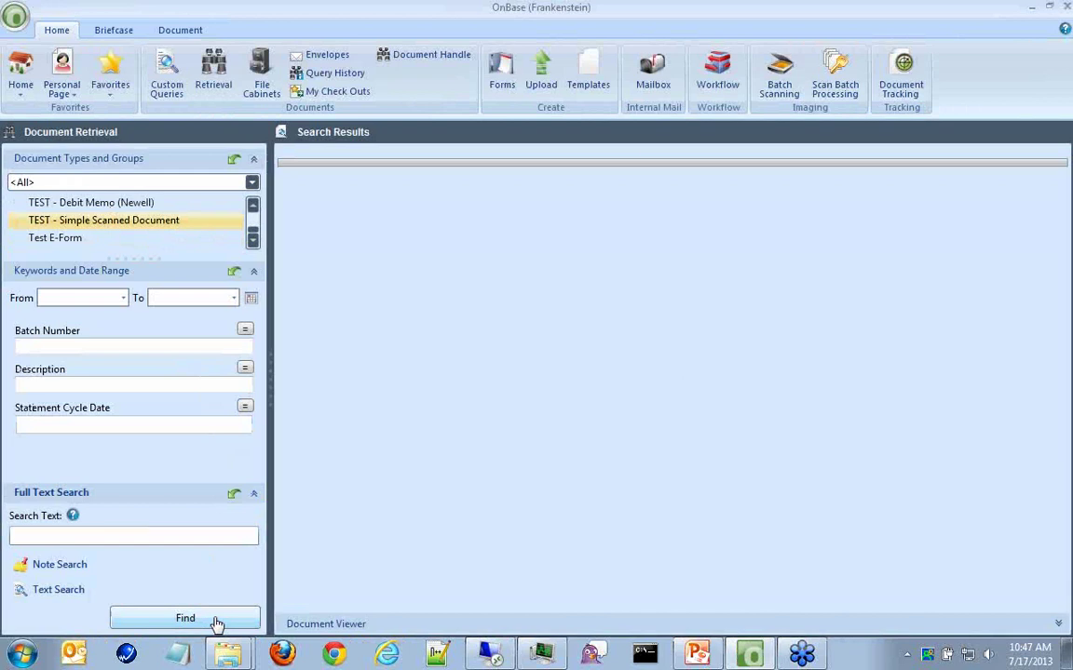
pyautogui.click(491, 263)
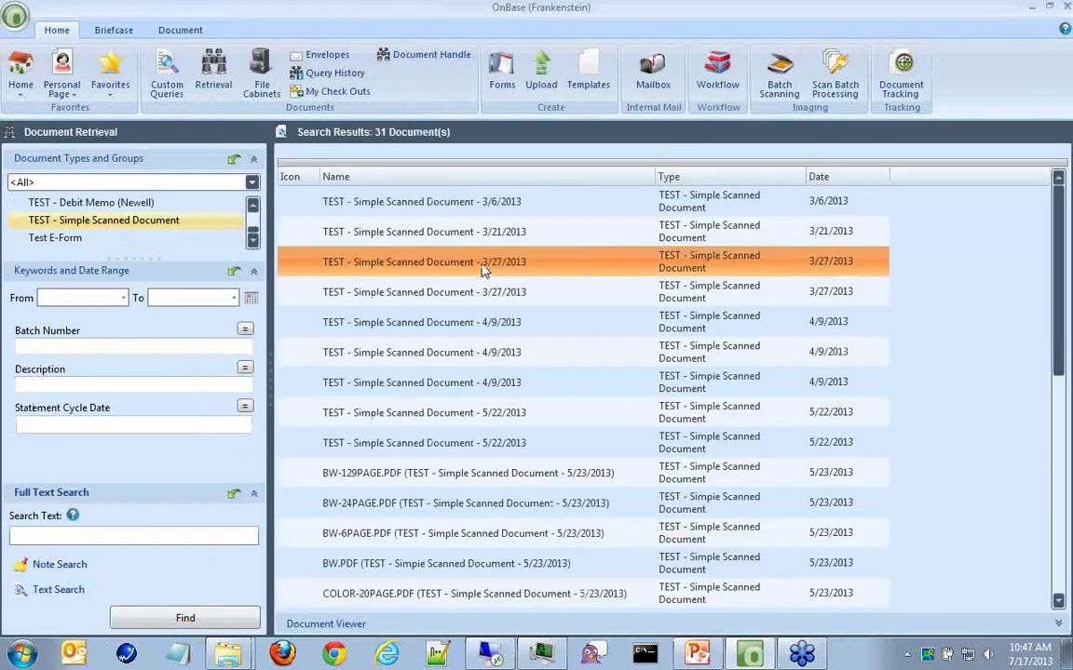
# - Open the 3/27/2013 document in a maximized viewer and jump to page 4, the Employee Performance Appraisal
pyautogui.doubleClick(470, 265)
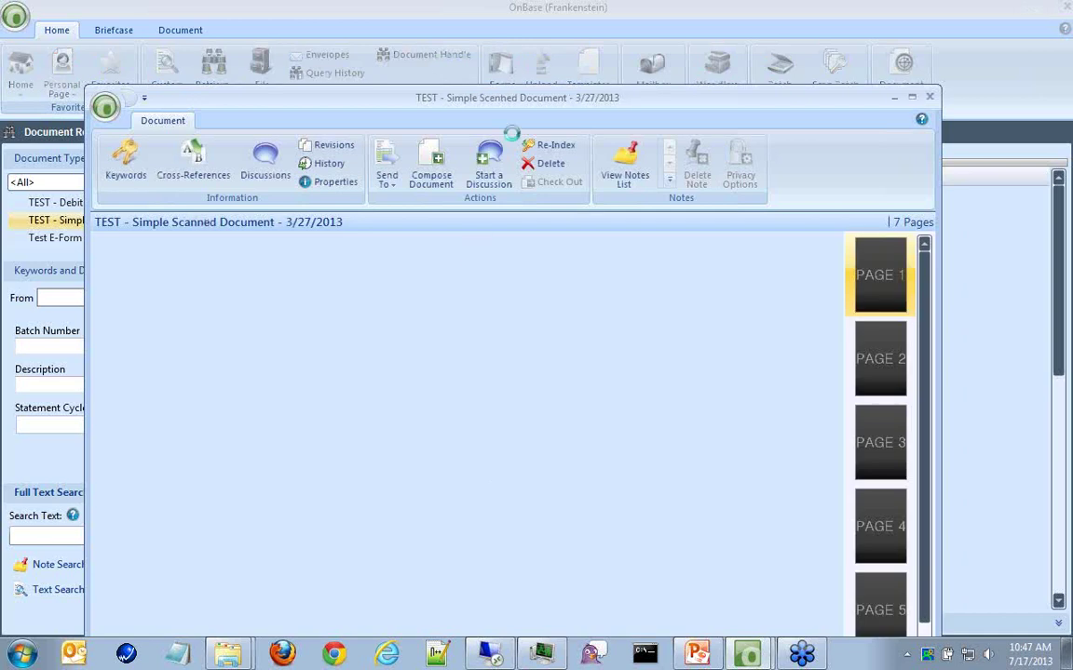
pyautogui.doubleClick(515, 99)
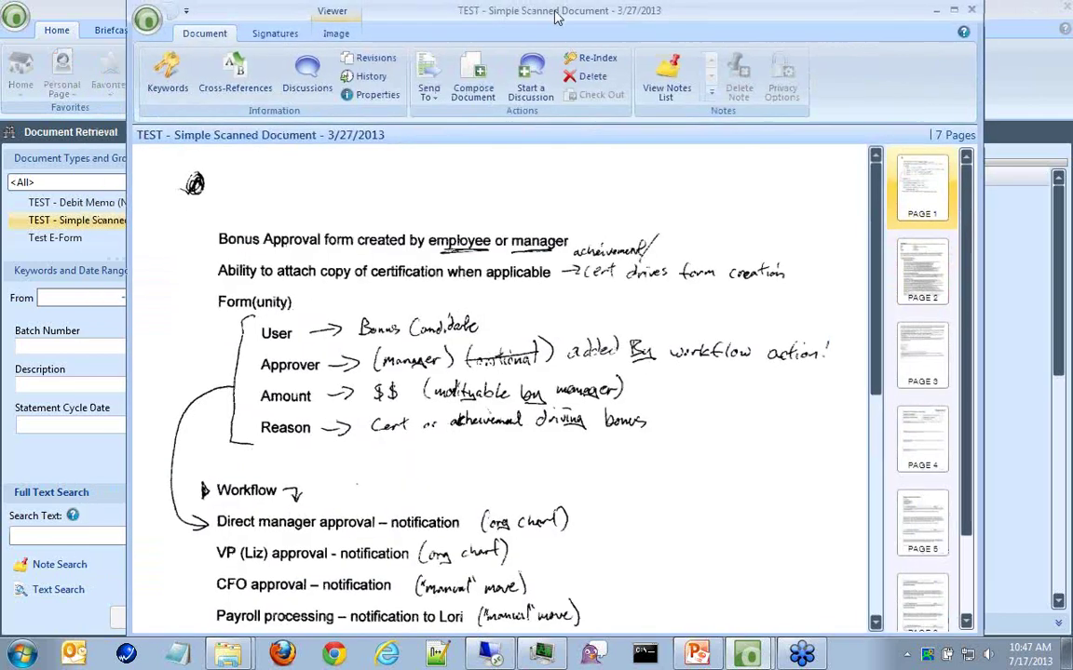
pyautogui.moveTo(559, 14); pyautogui.dragTo(548, 24)
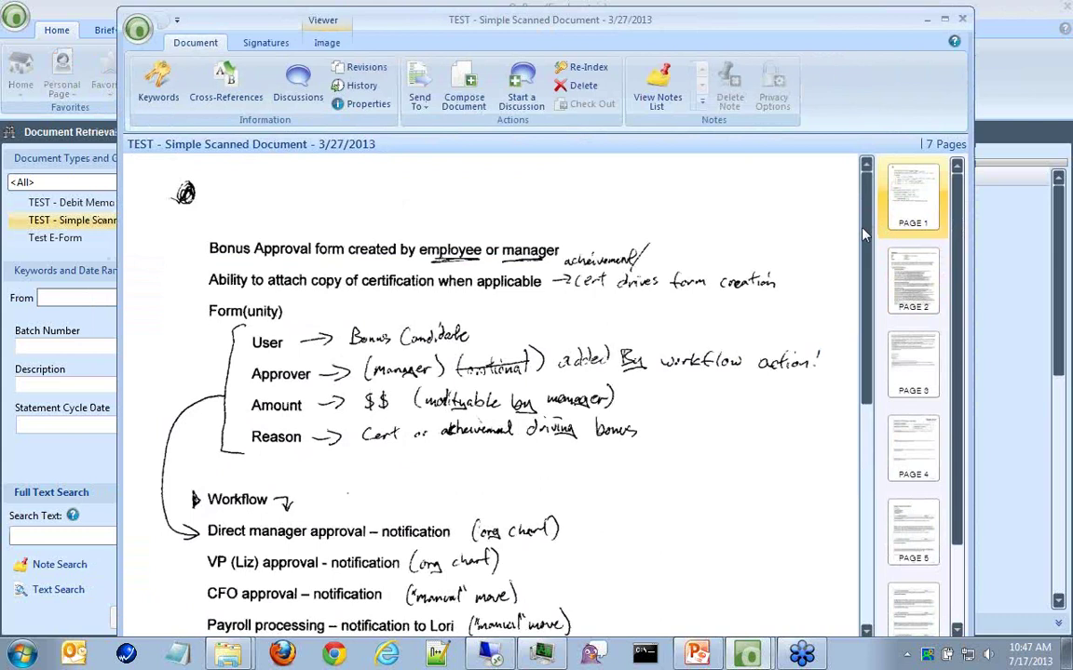
pyautogui.moveTo(875, 244)
pyautogui.mouseDown()
pyautogui.moveTo(877, 408)
pyautogui.moveTo(884, 233)
pyautogui.mouseUp()
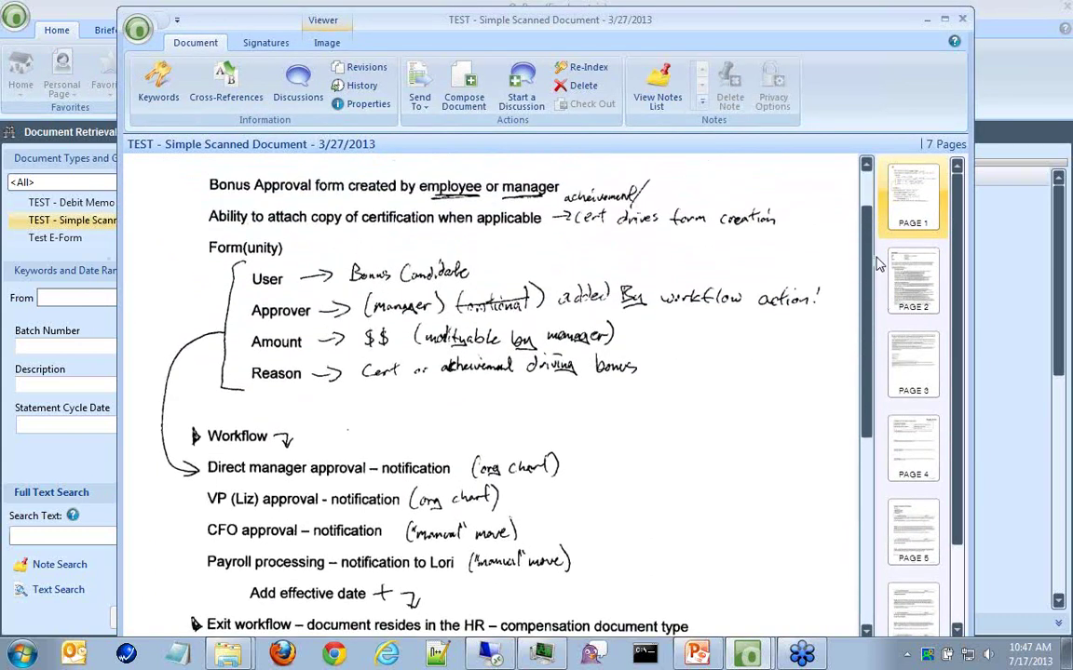
pyautogui.moveTo(963, 273); pyautogui.dragTo(965, 444)
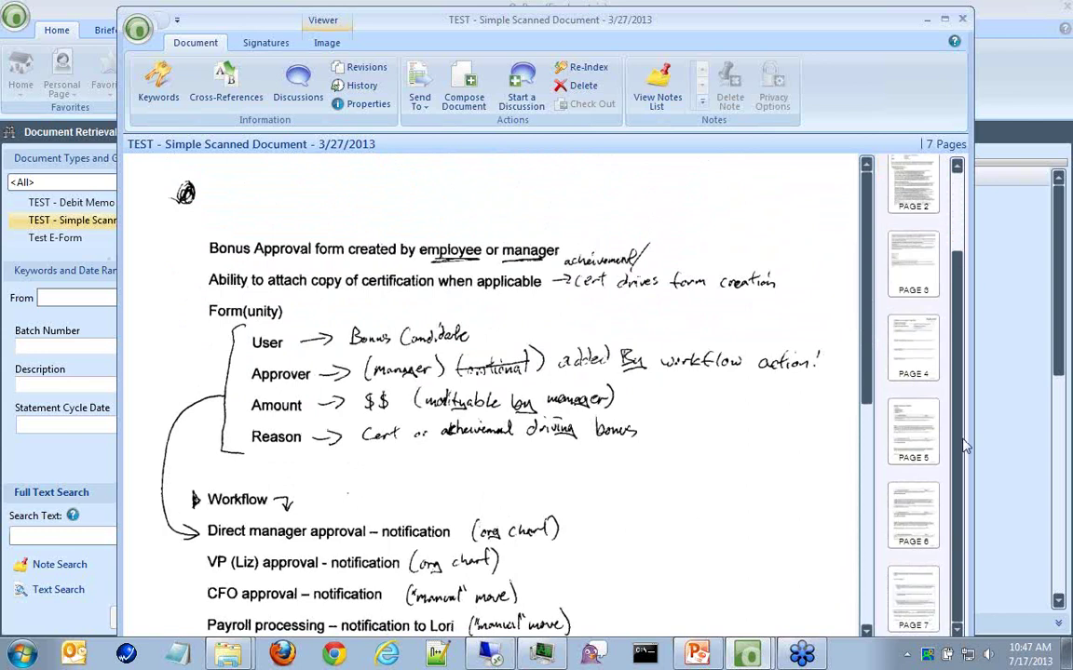
pyautogui.click(912, 359)
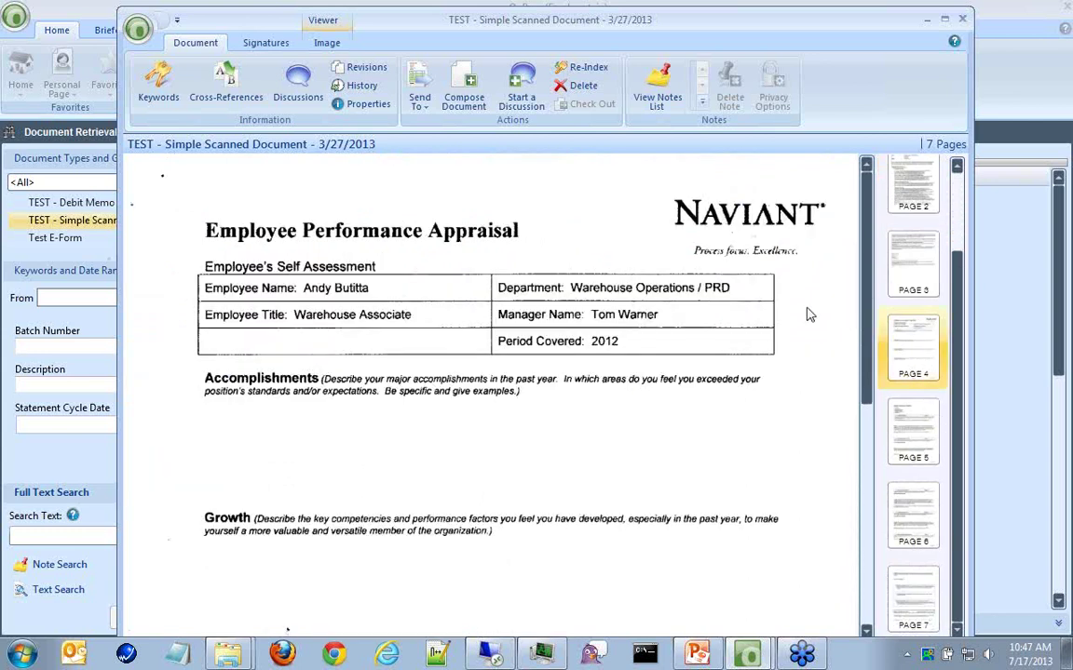
# - Browse the viewer's Image and Signatures tool tabs
pyautogui.click(327, 45)
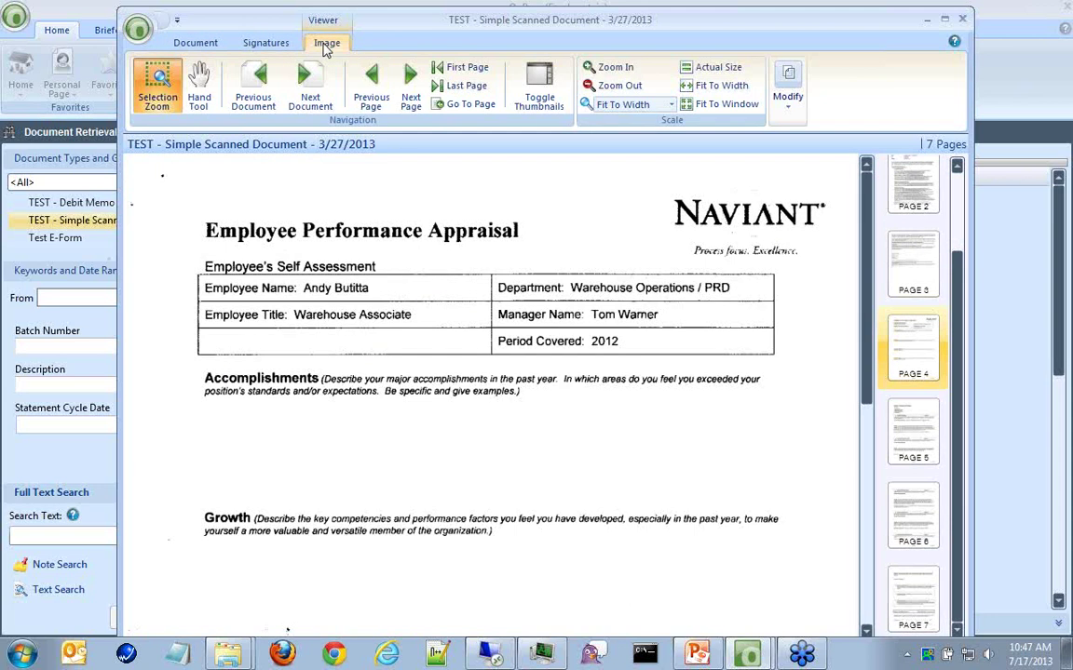
pyautogui.click(260, 45)
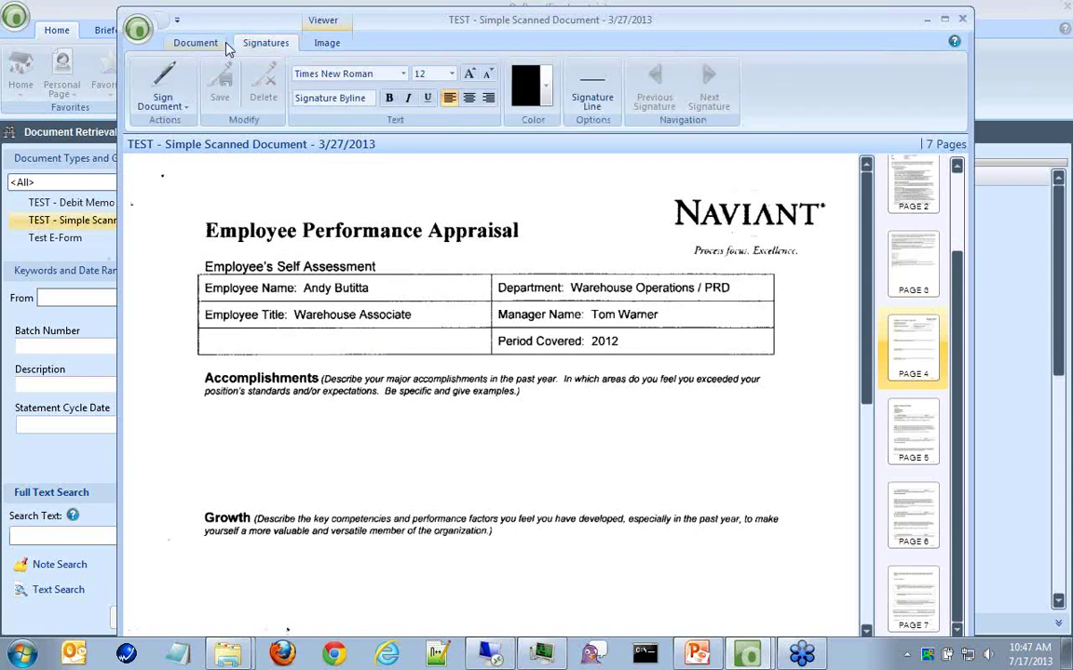
pyautogui.click(326, 43)
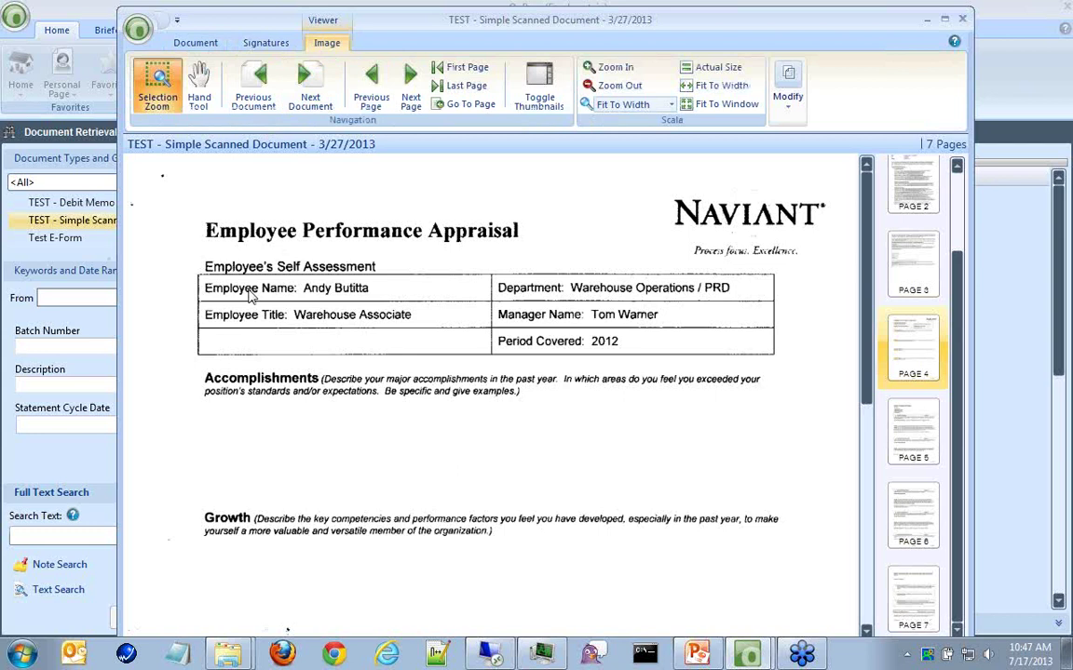
# - Cancel Edit Pages without changes, close the viewer, and return to PowerPoint's Live Demo slide
pyautogui.click(788, 101)
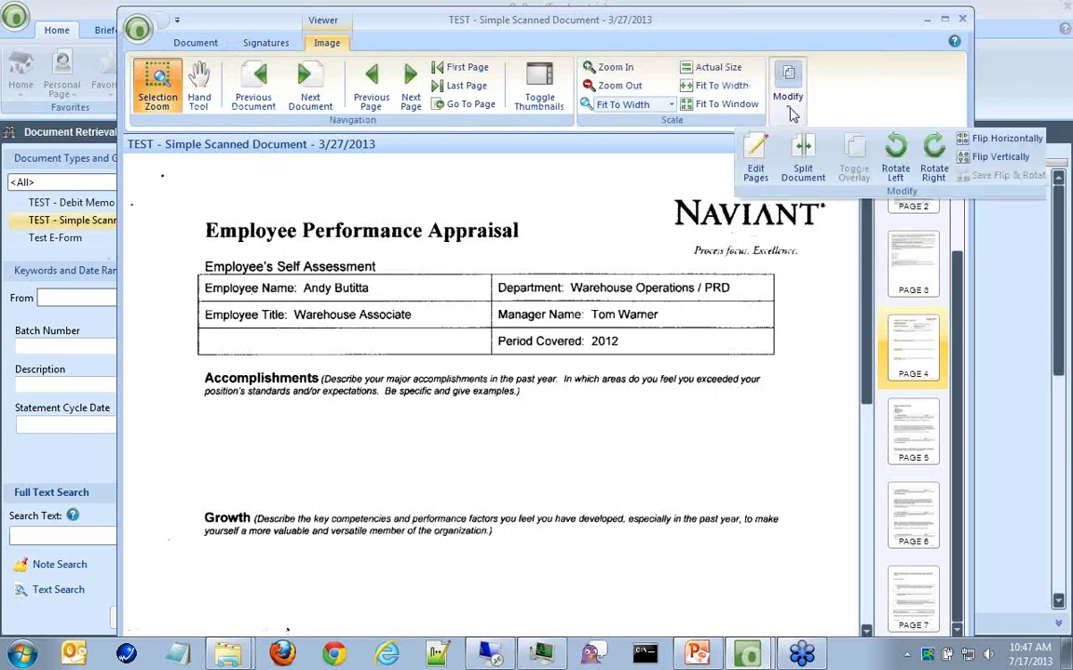
pyautogui.click(757, 158)
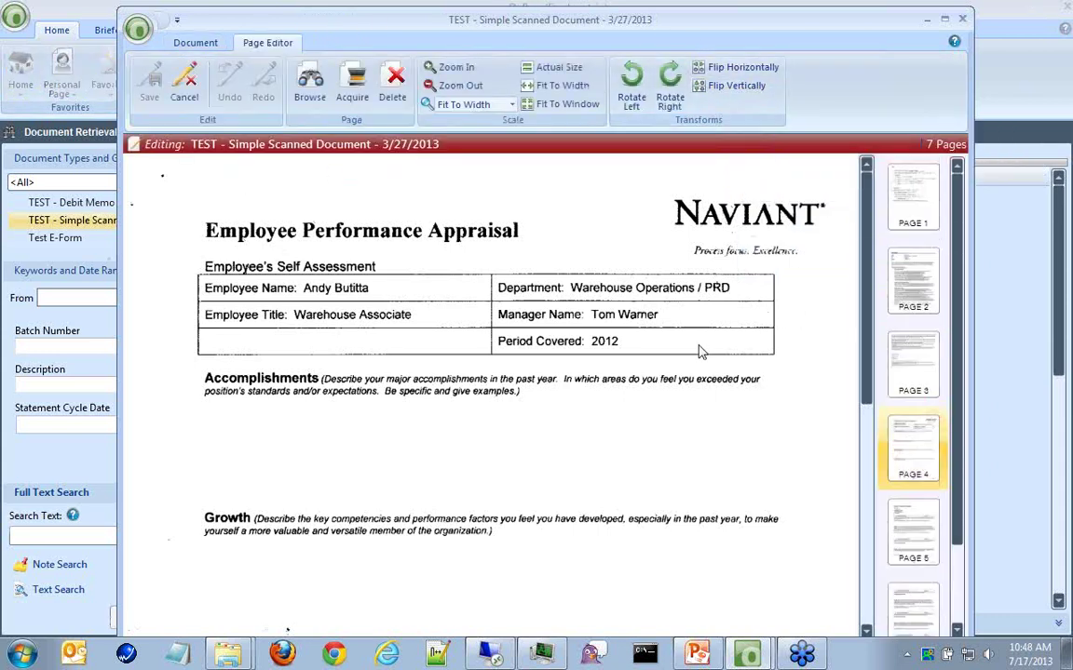
pyautogui.click(185, 96)
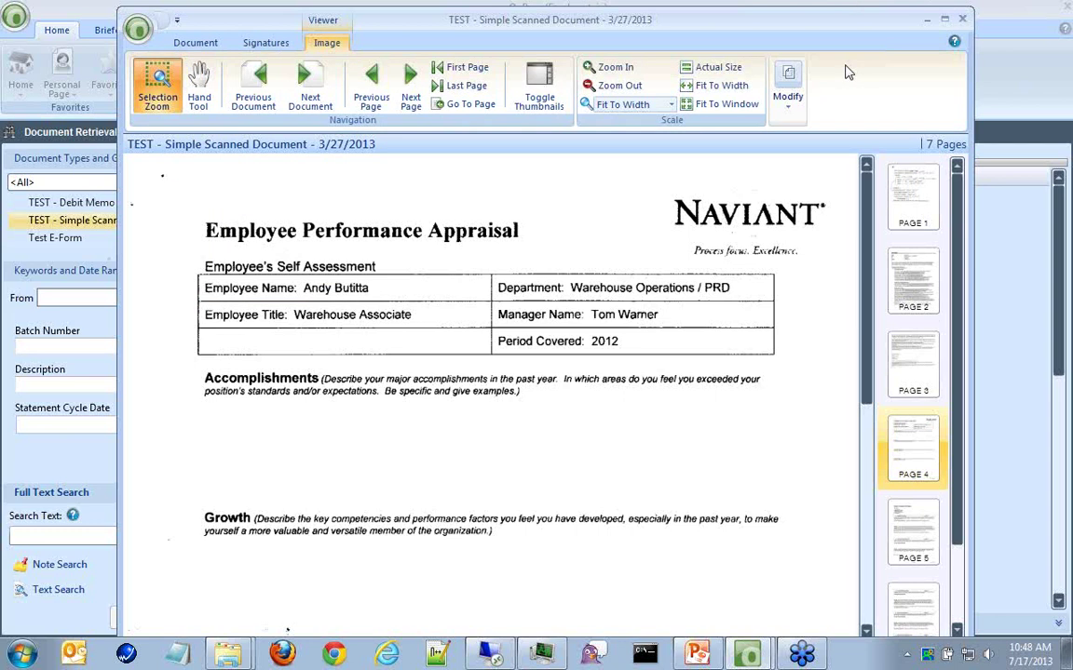
pyautogui.click(960, 21)
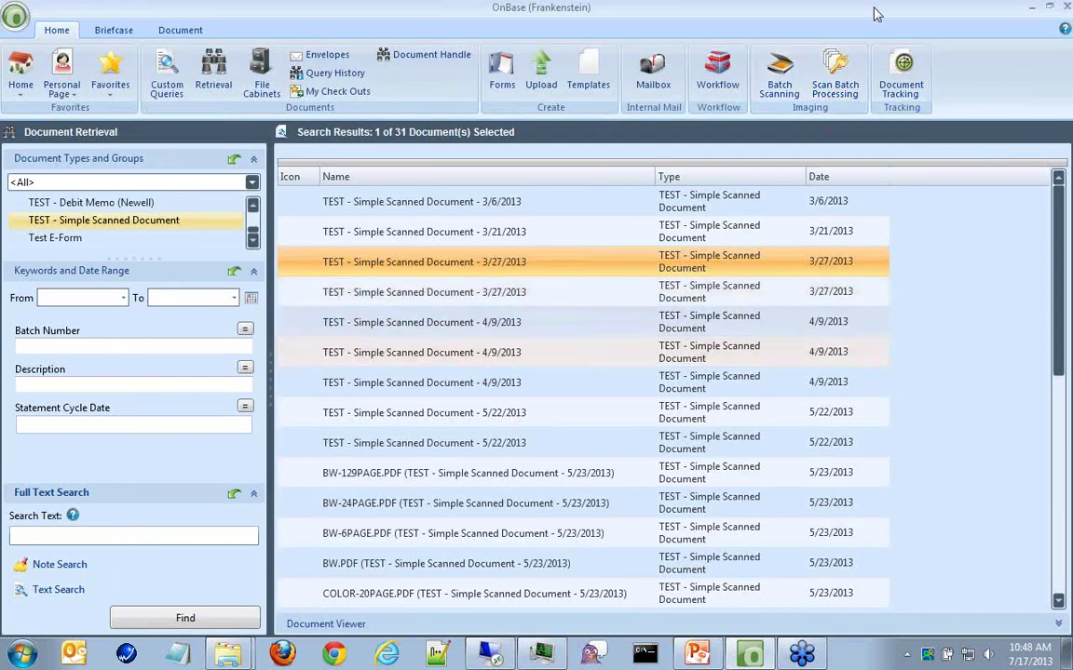
pyautogui.click(687, 658)
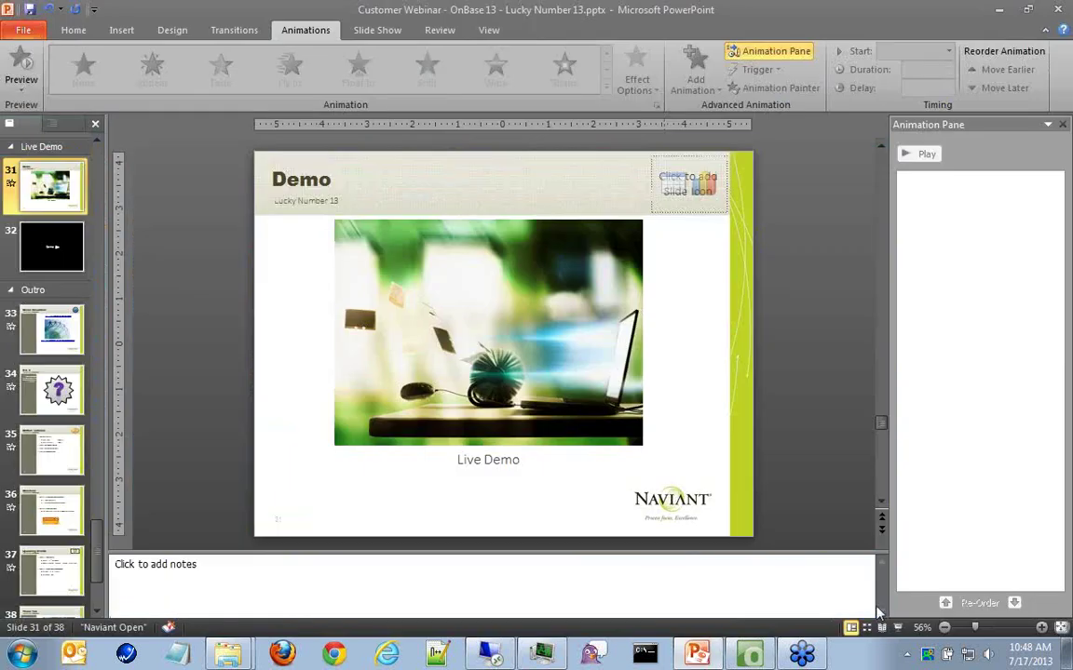